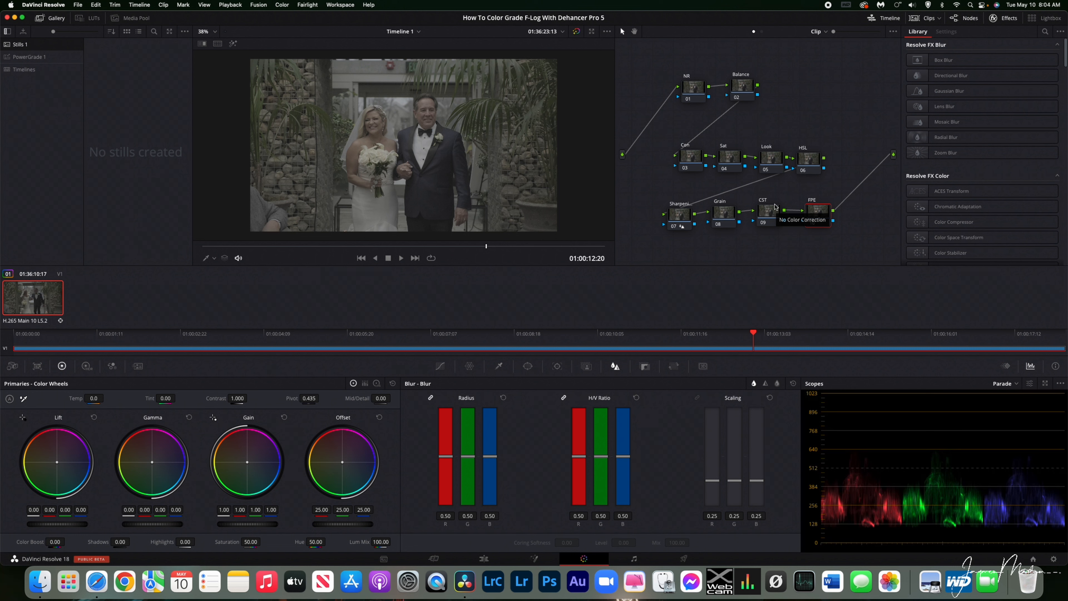
- Add a Color Space Transform effect to the CST node and set its input color space to ACES (AP1)
left_click(773, 221)
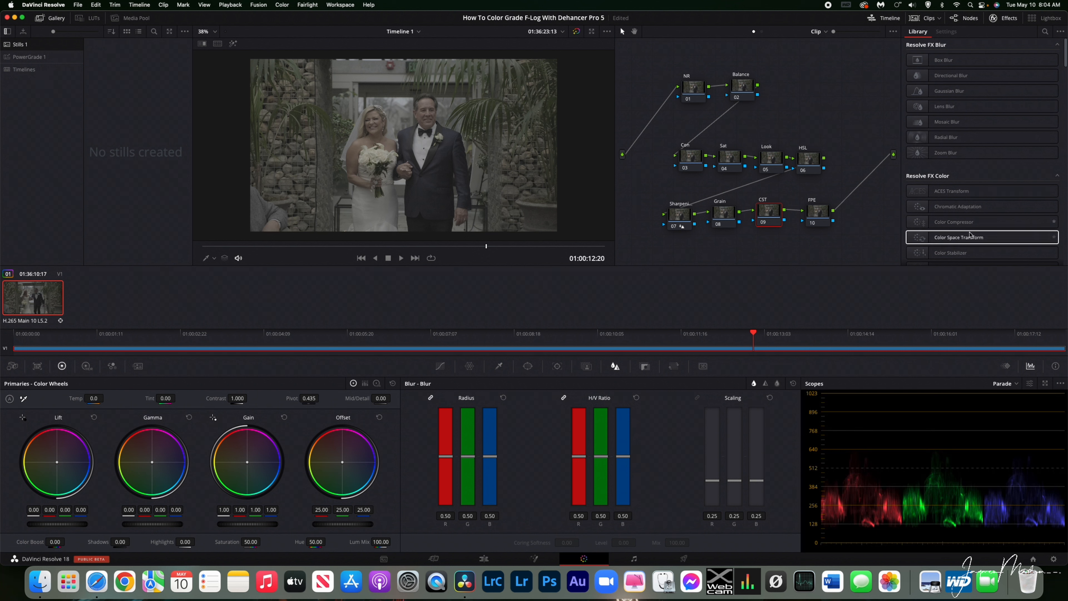
left_click_drag(966, 237, 785, 217)
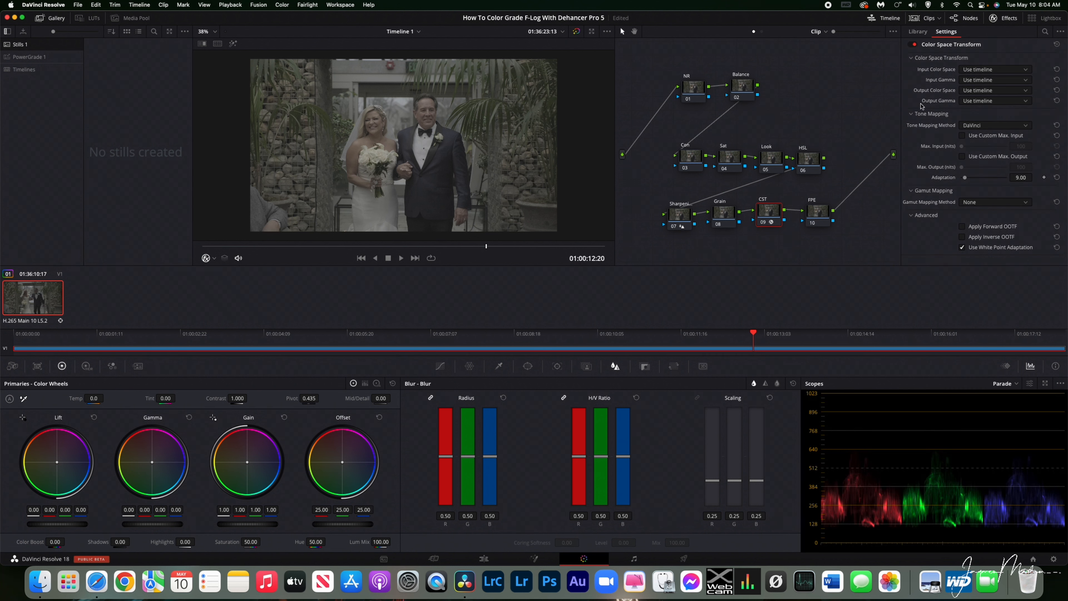
left_click(997, 69)
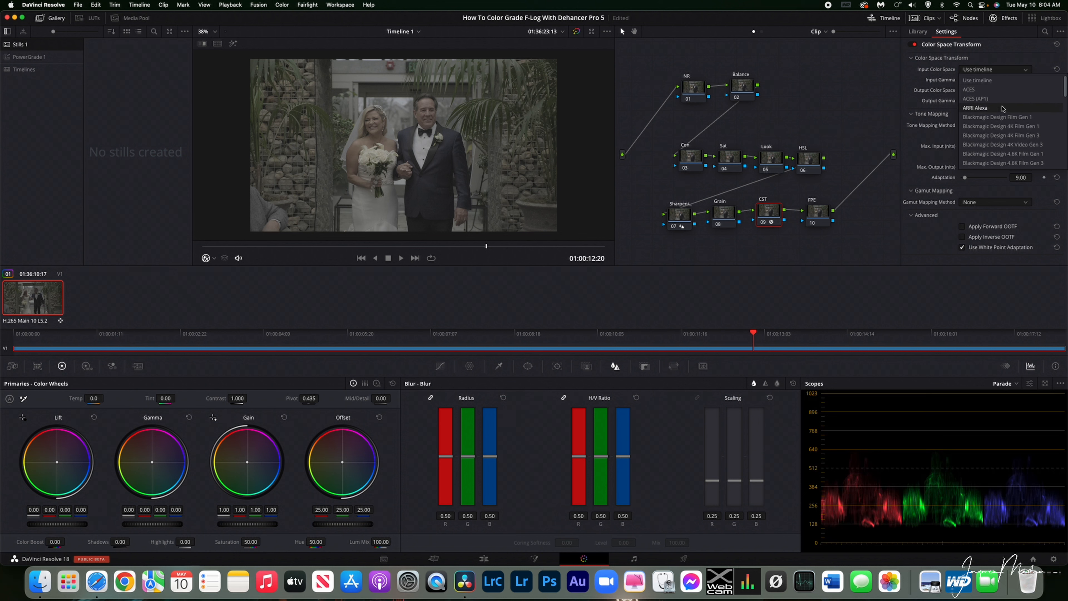
left_click(1009, 100)
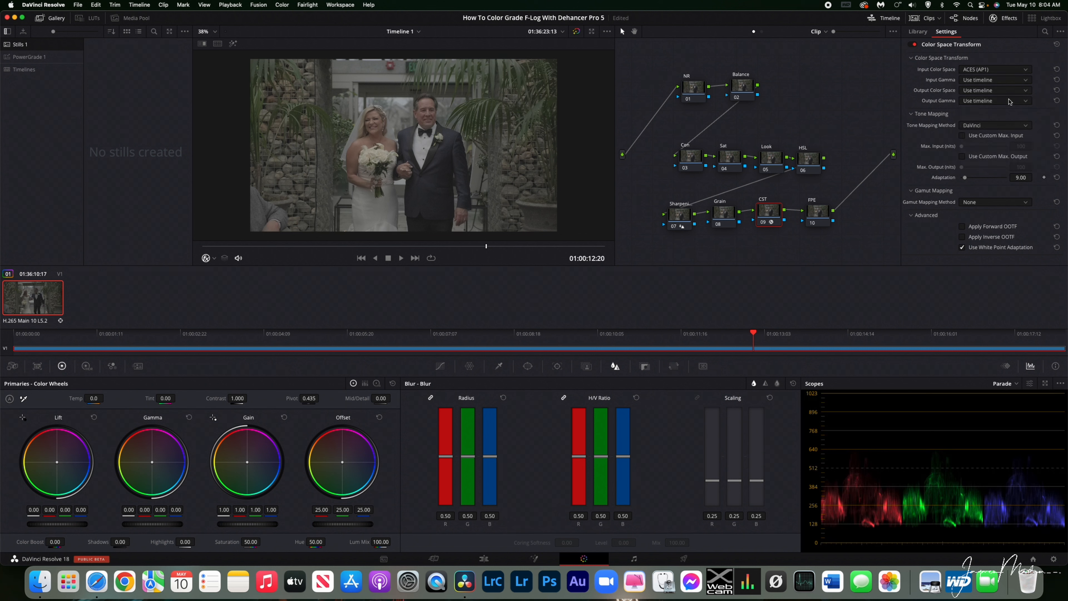
- Set the Color Space Transform's input gamma to FujiFilm F-Log and its output gamma to Cineon Film Log
left_click(993, 90)
scroll(1007, 136, "down", 3)
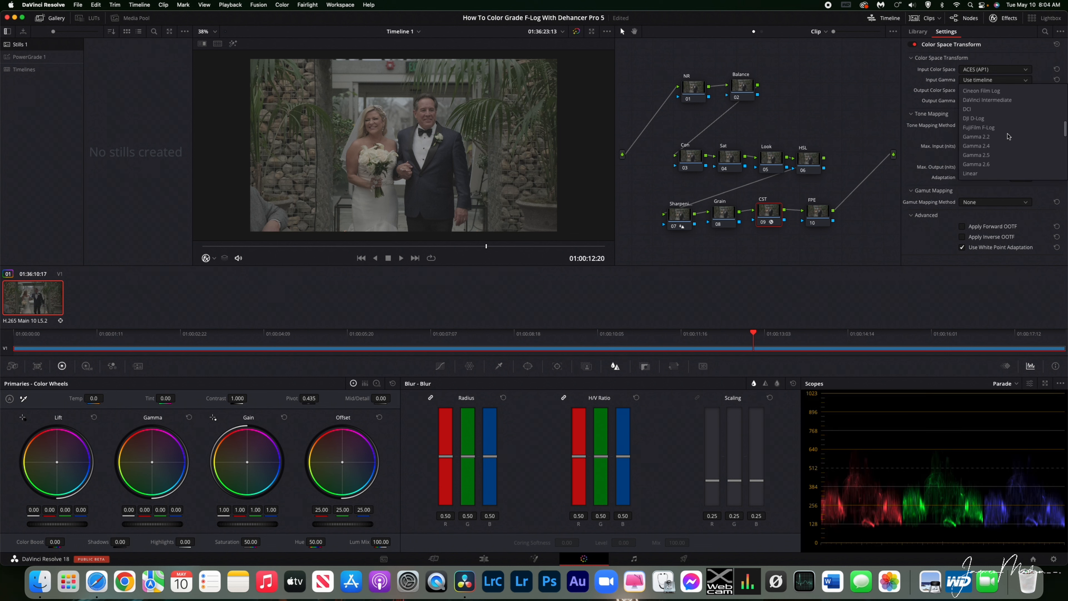
left_click(1005, 127)
left_click(992, 100)
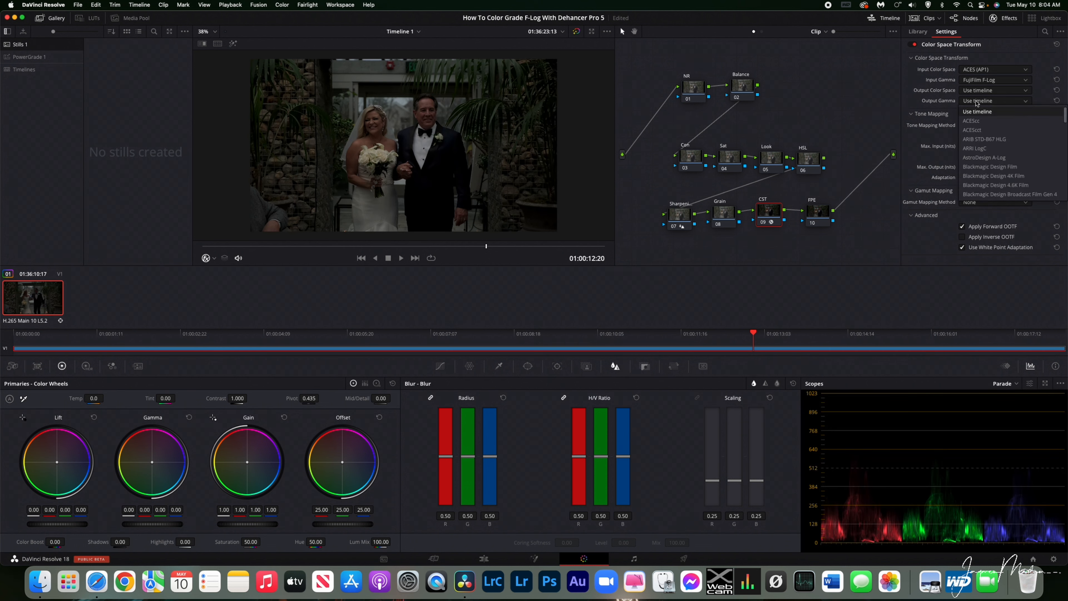
scroll(994, 142, "down", 3)
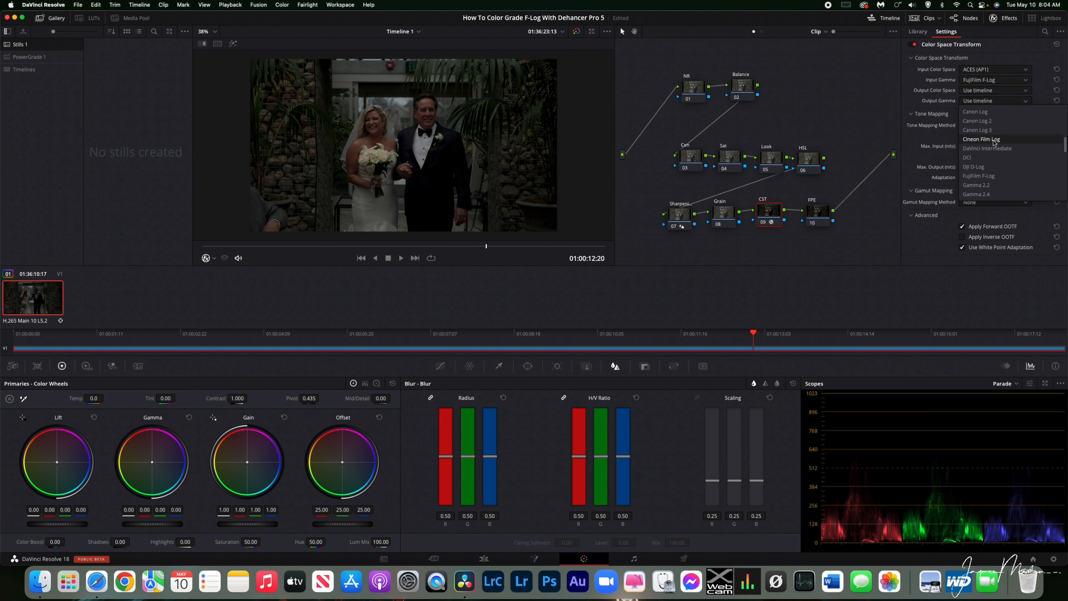
left_click(995, 139)
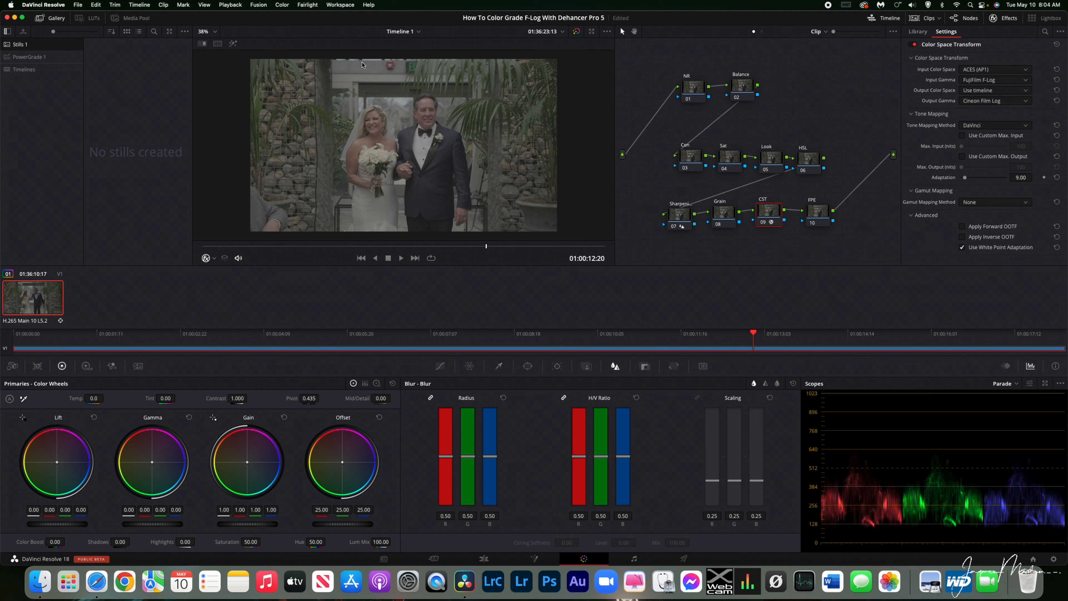
- View the Film Looks folder in the LUT library
left_click(90, 18)
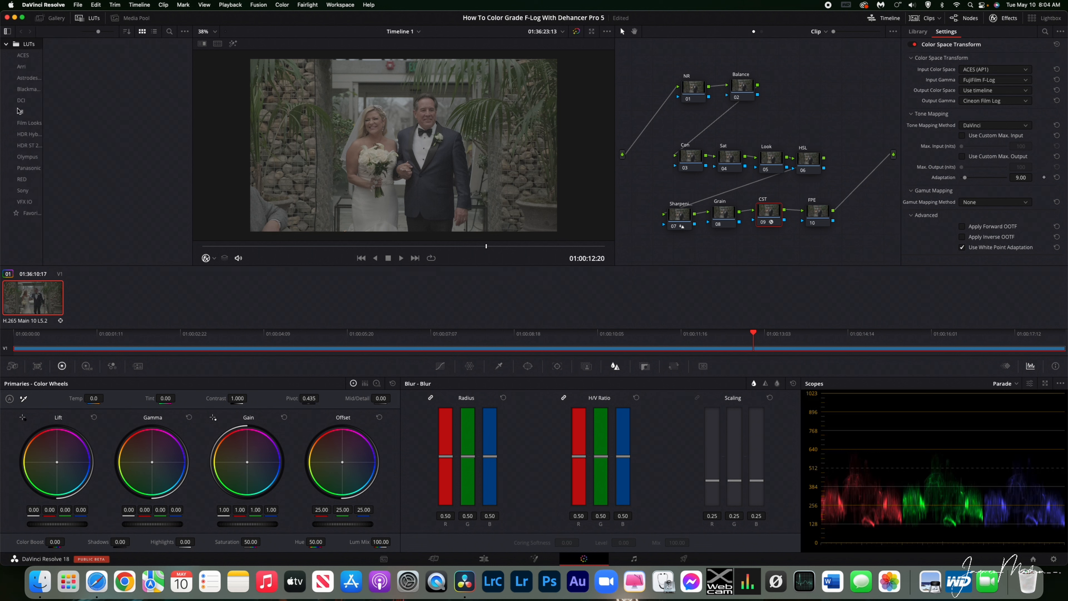
left_click(29, 123)
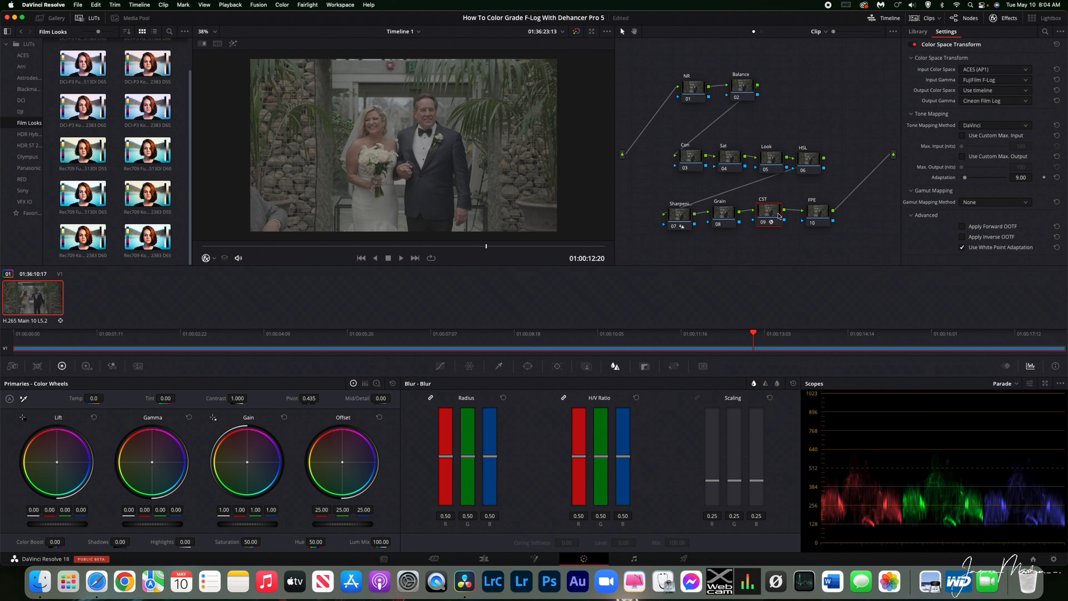
- Add the Dehancer Pro 5.3.0 effect to the FPE node and set its source to Cineon Film Log
left_click(814, 217)
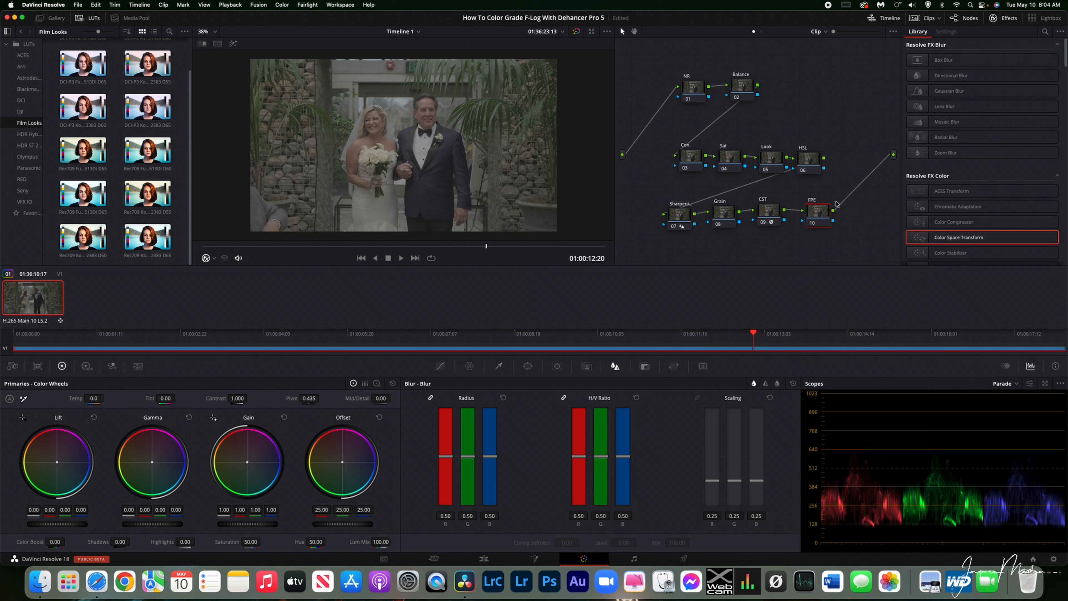
scroll(892, 180, "up", 1)
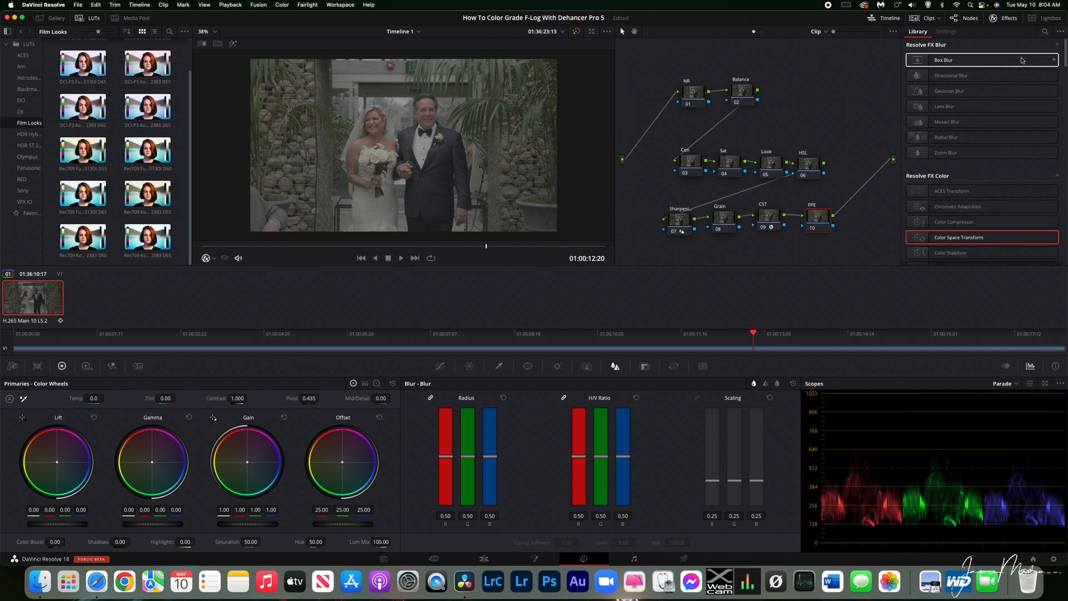
left_click(1044, 31)
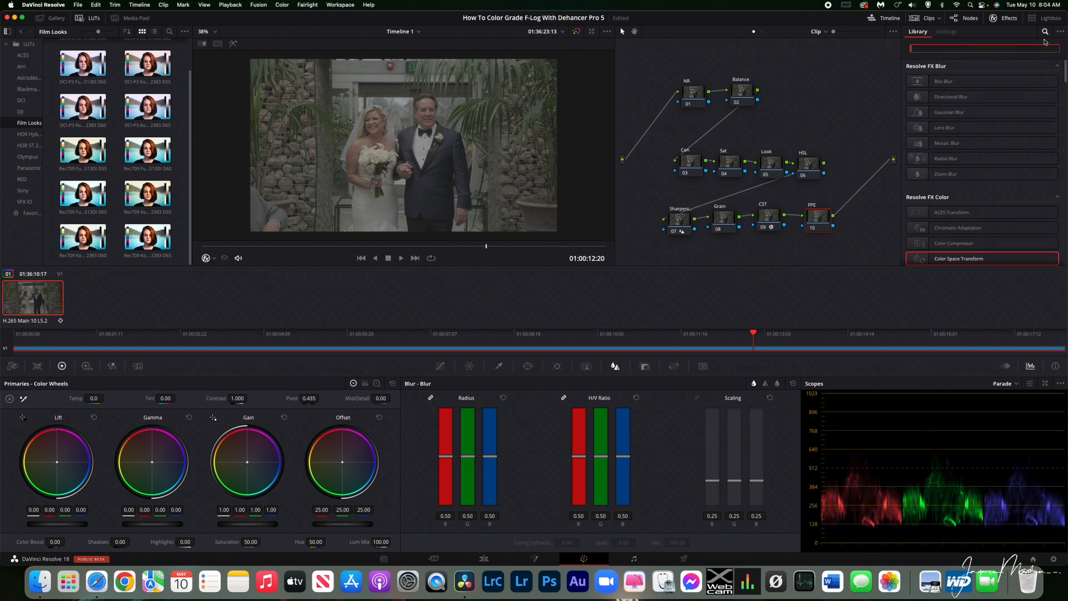
type("deh")
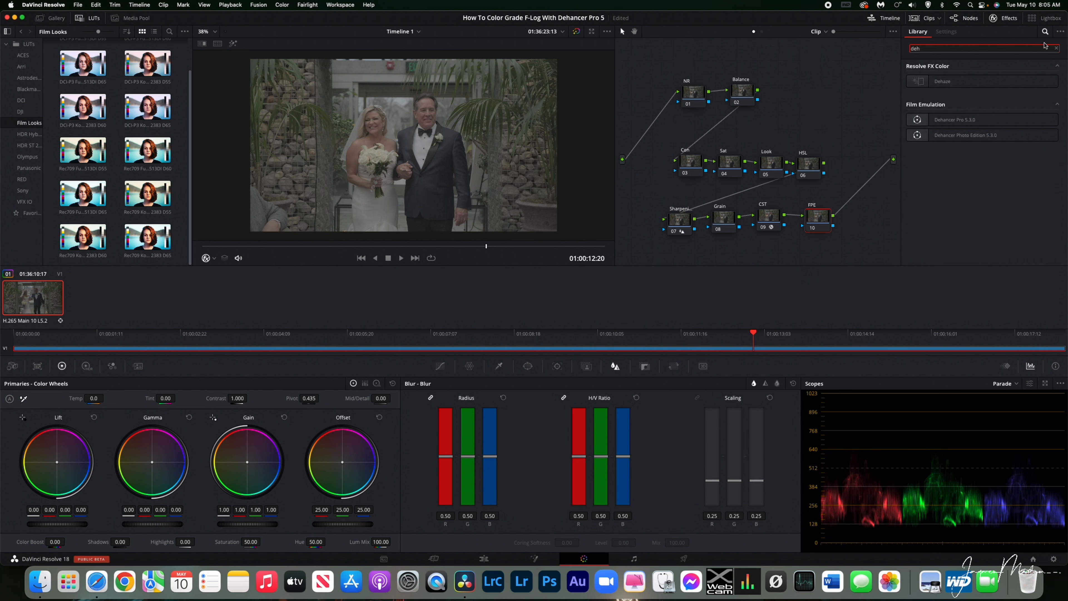
left_click_drag(963, 119, 811, 227)
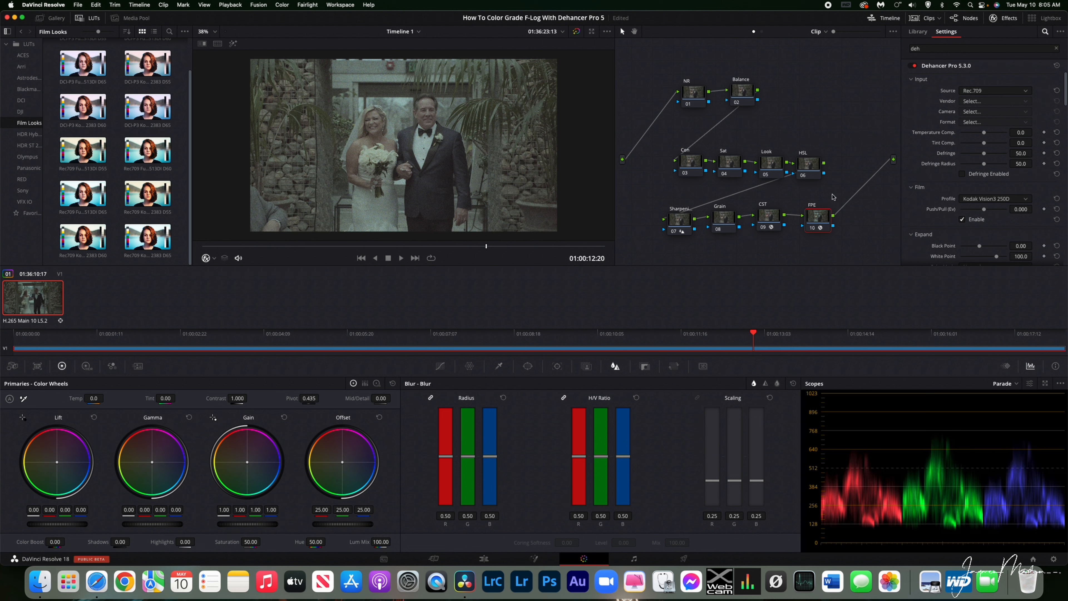
left_click(976, 92)
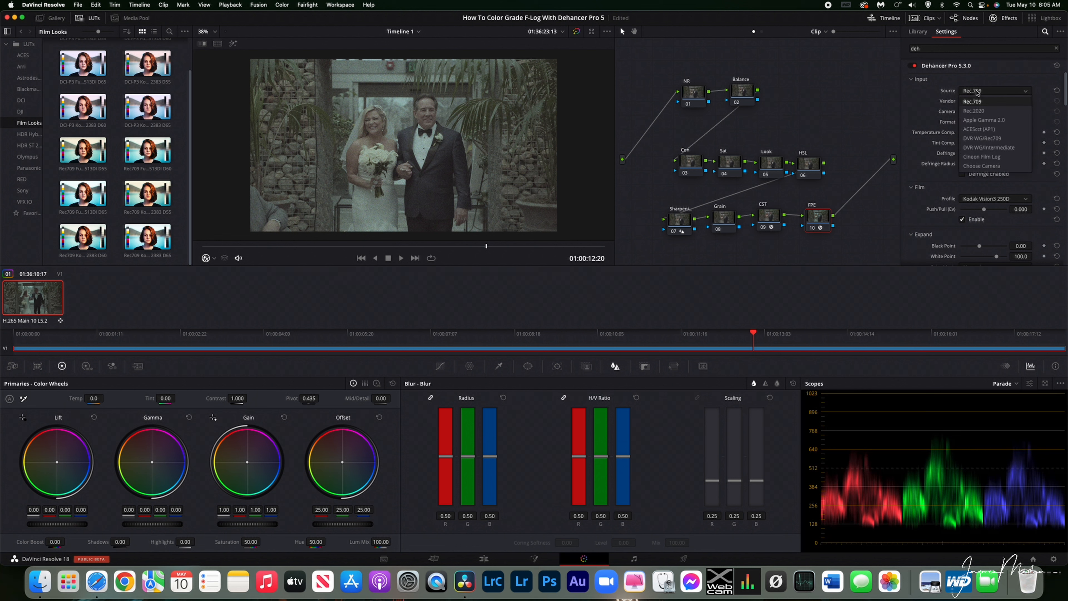
left_click(991, 158)
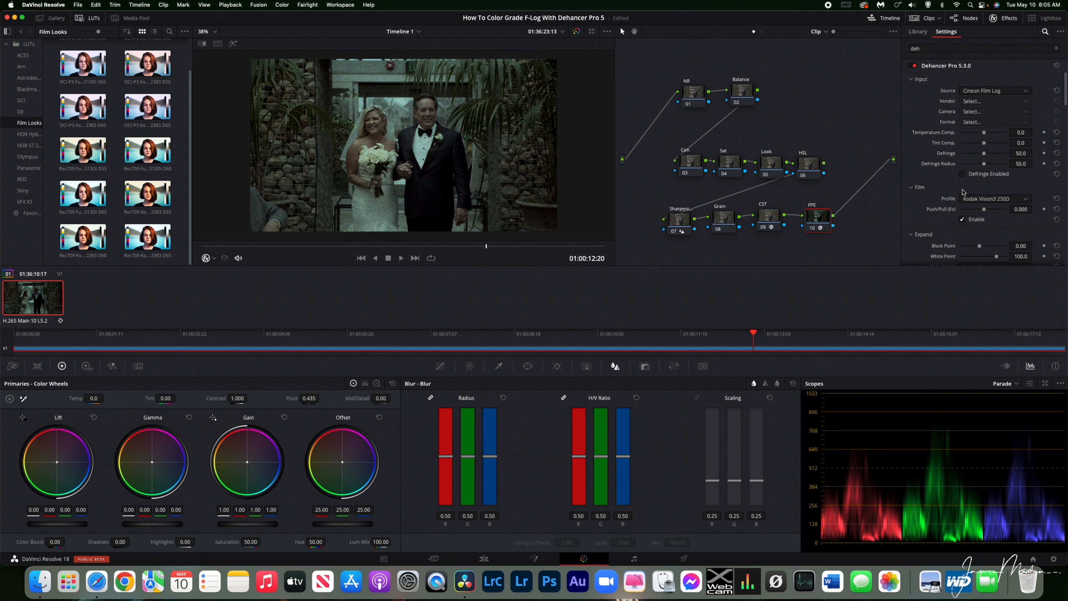
- Set Dehancer's film profile to Fujicolor Pro 400H
left_click(986, 200)
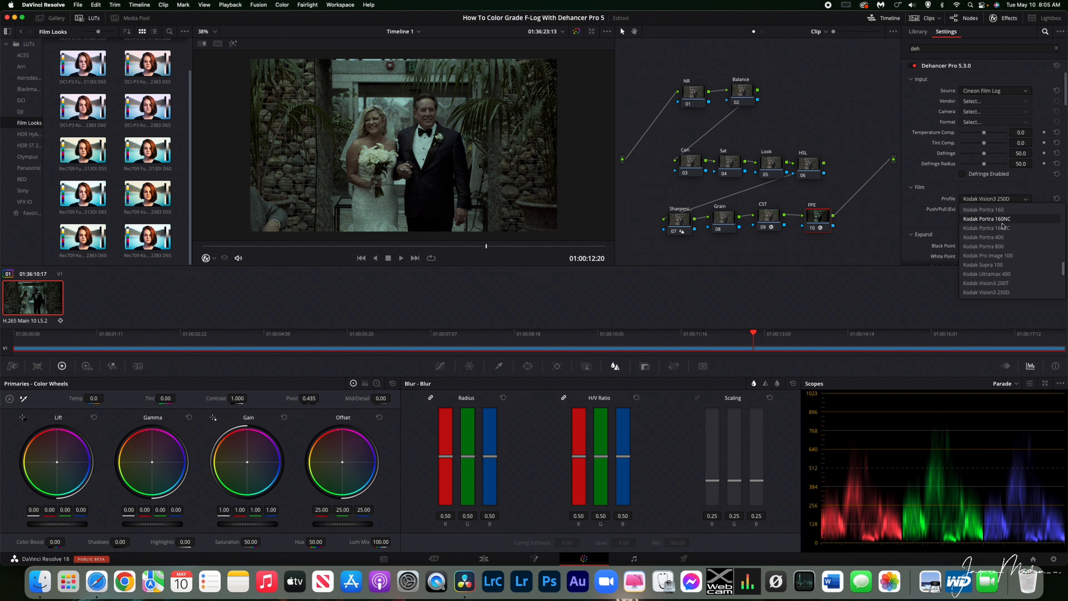
scroll(1007, 269, "up", 15)
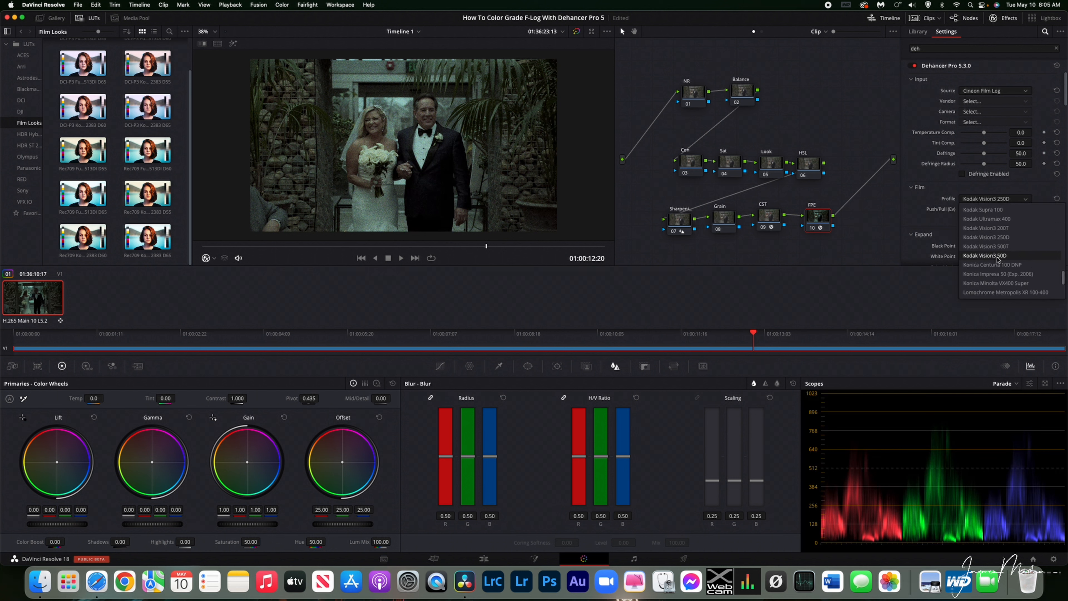
scroll(999, 256, "down", 9)
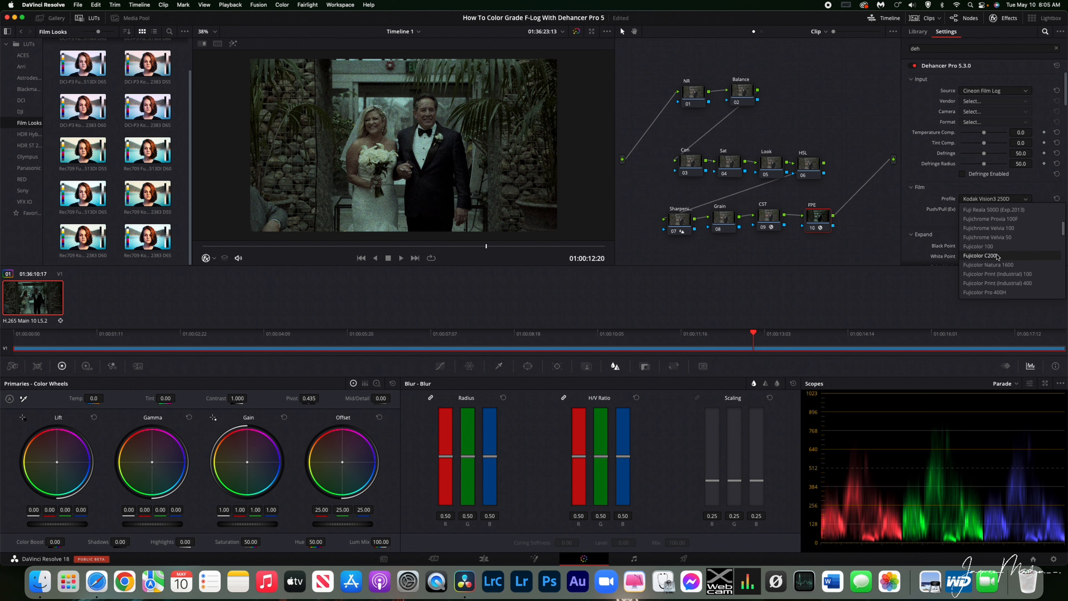
scroll(999, 256, "down", 3)
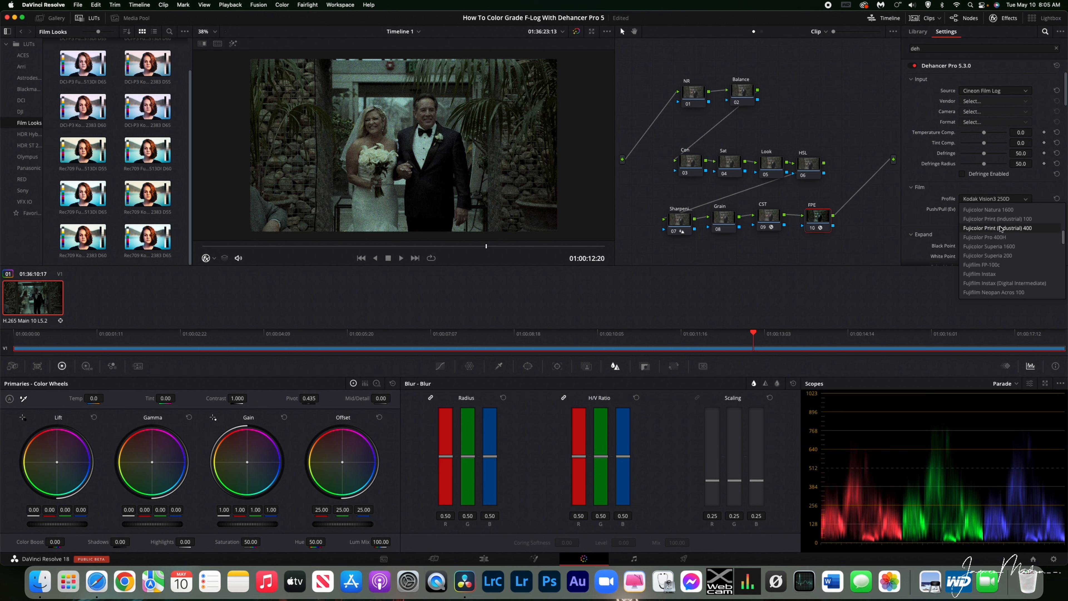
left_click(1000, 239)
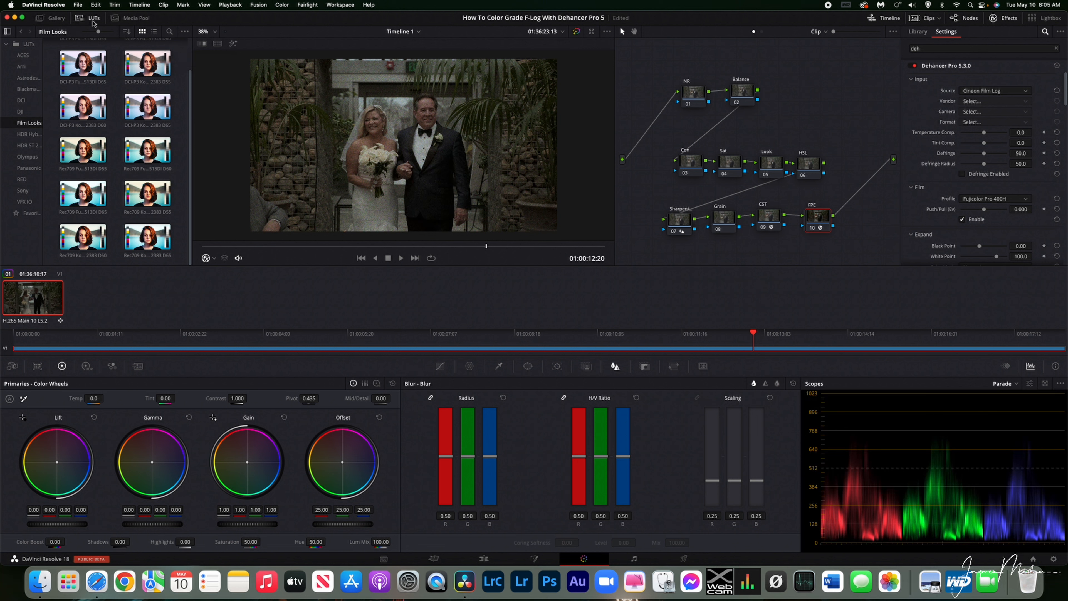
- Replace the LUT browser with the stills gallery and narrow it to give the viewer more width
left_click(60, 19)
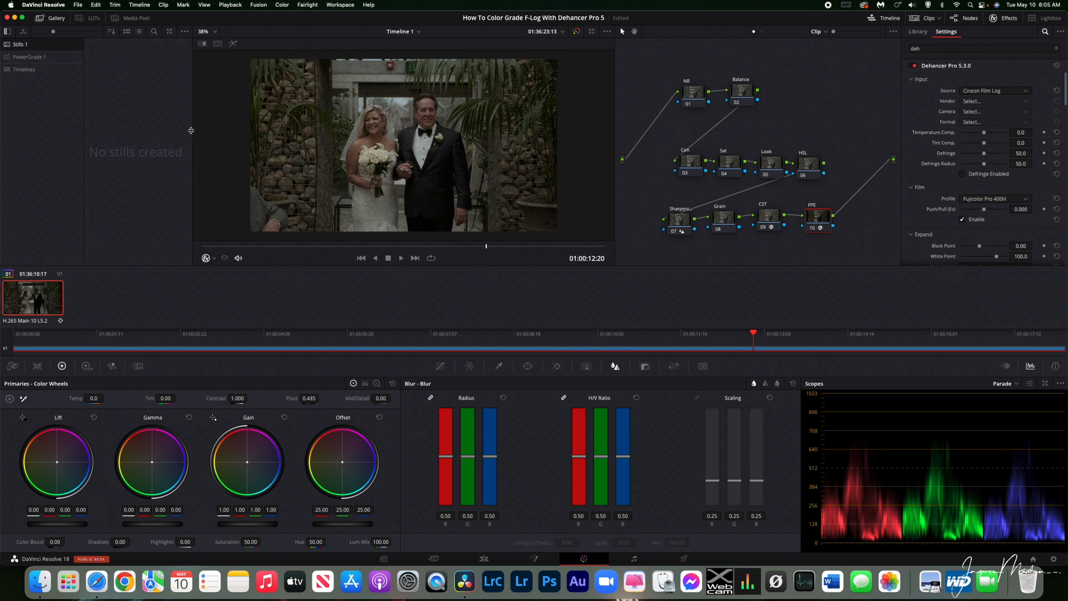
left_click_drag(193, 131, 140, 128)
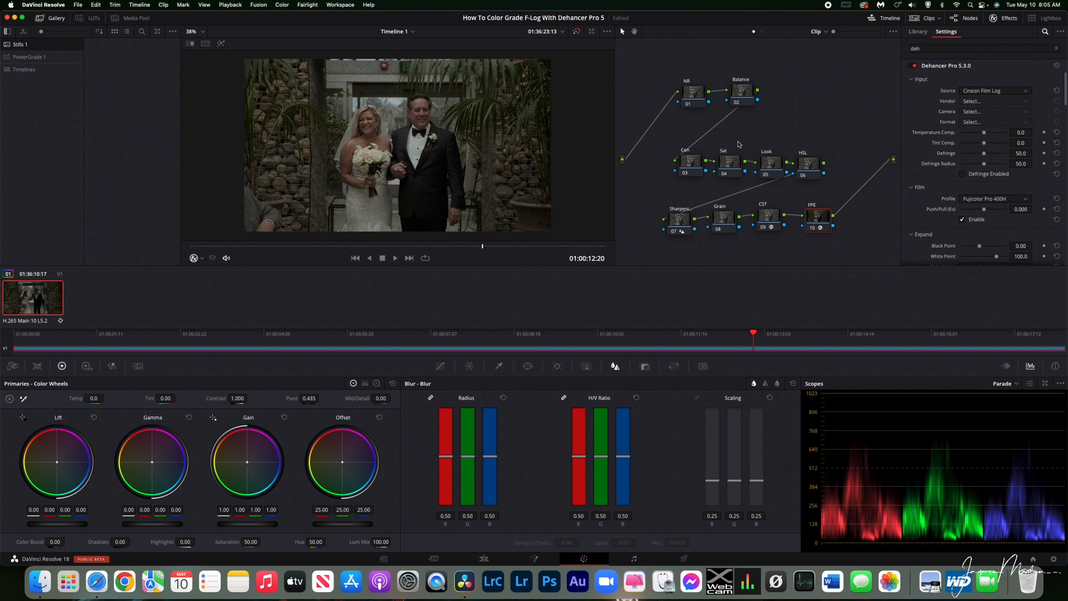
- Set Dehancer's print profile to Kodak 2383 Print Film
scroll(963, 132, "down", 4)
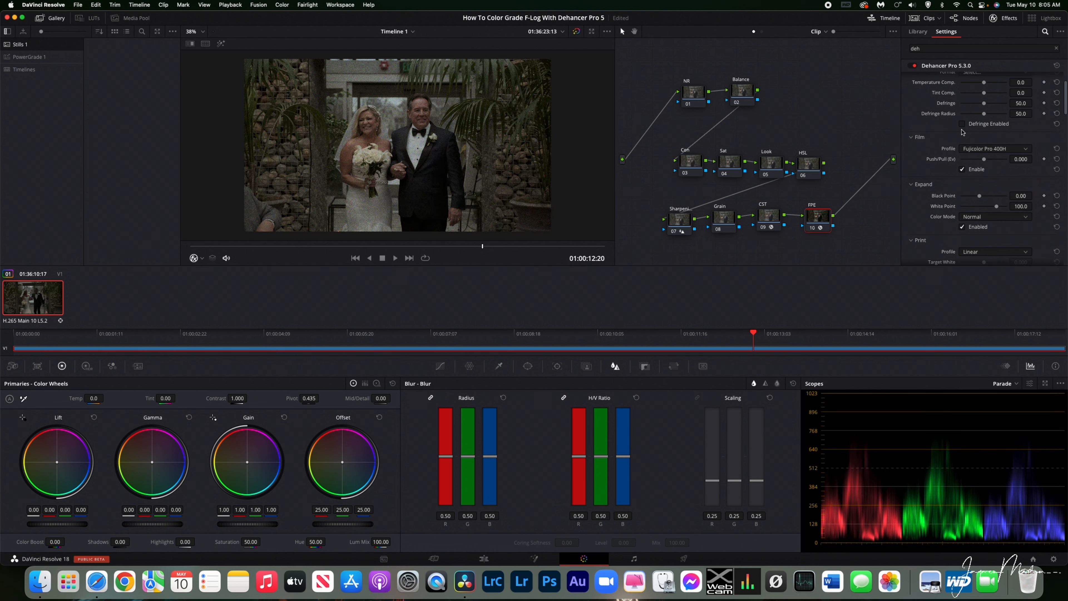
scroll(990, 154, "down", 5)
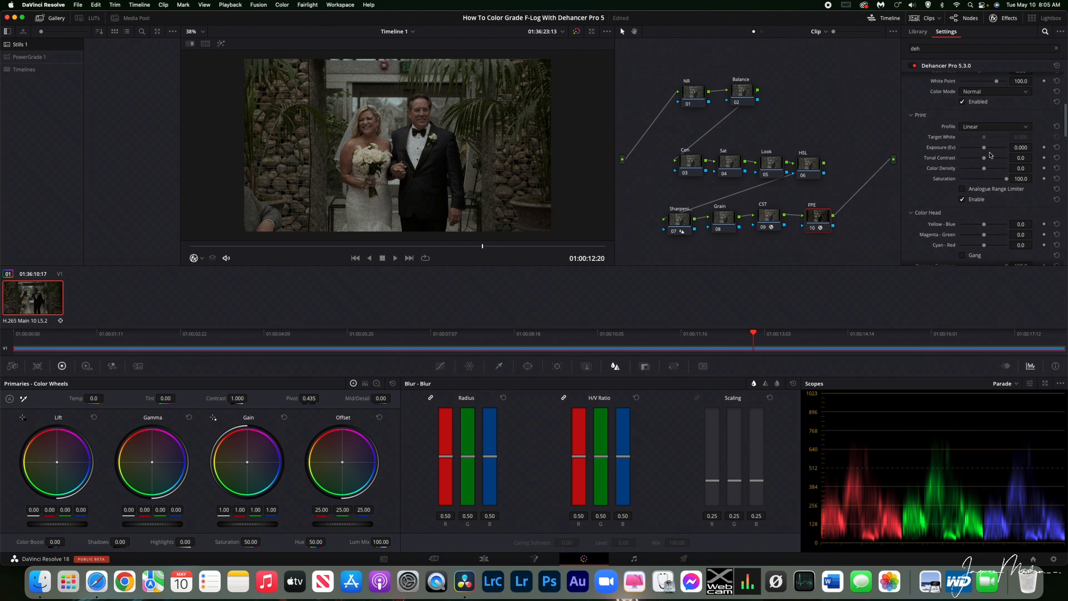
scroll(988, 137, "up", 3)
left_click(985, 176)
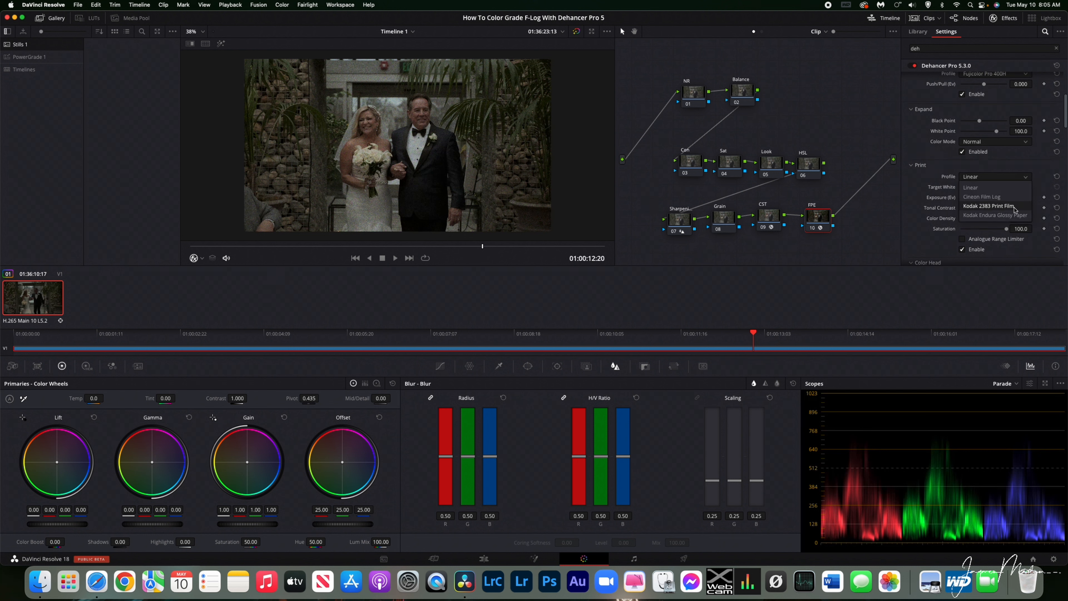
left_click(1021, 209)
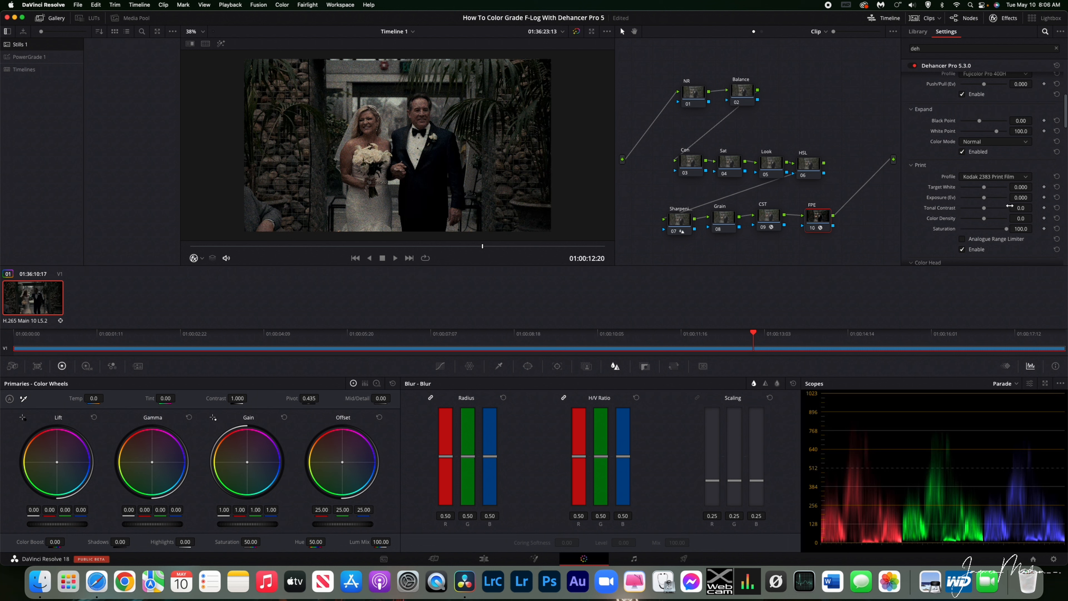
- Look through Dehancer's remaining settings, from Expand and Print to Film Grain, Halation and Bloom
scroll(1008, 207, "up", 3)
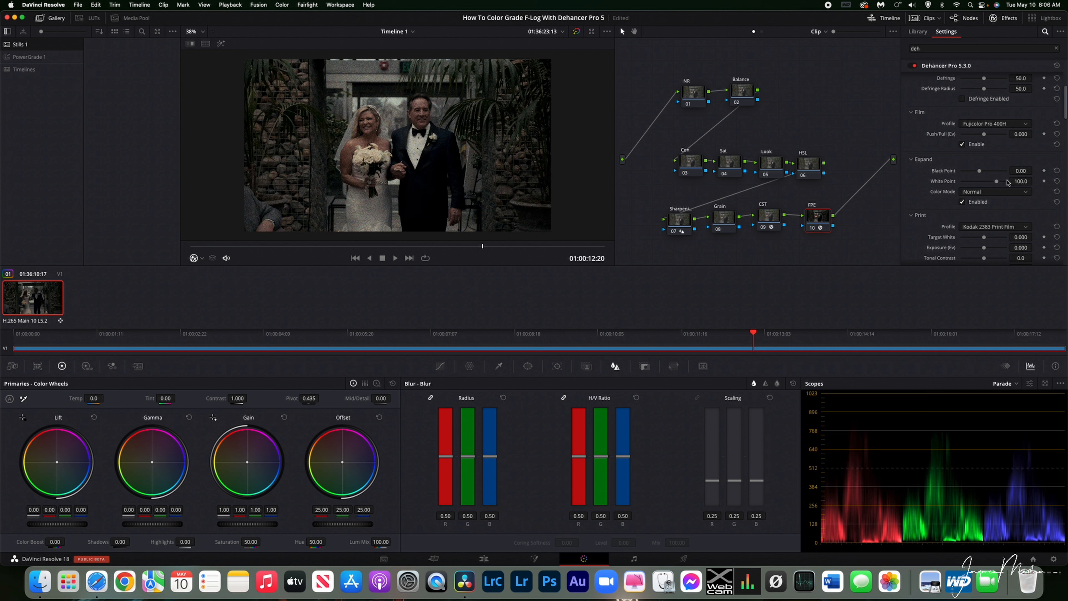
scroll(1007, 181, "down", 12)
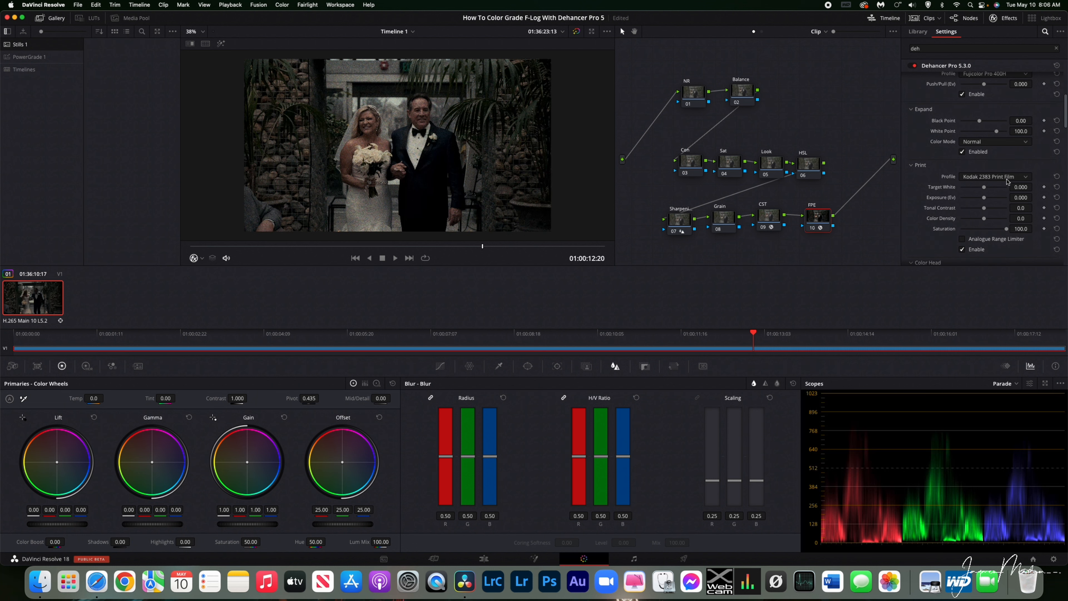
scroll(1007, 180, "down", 7)
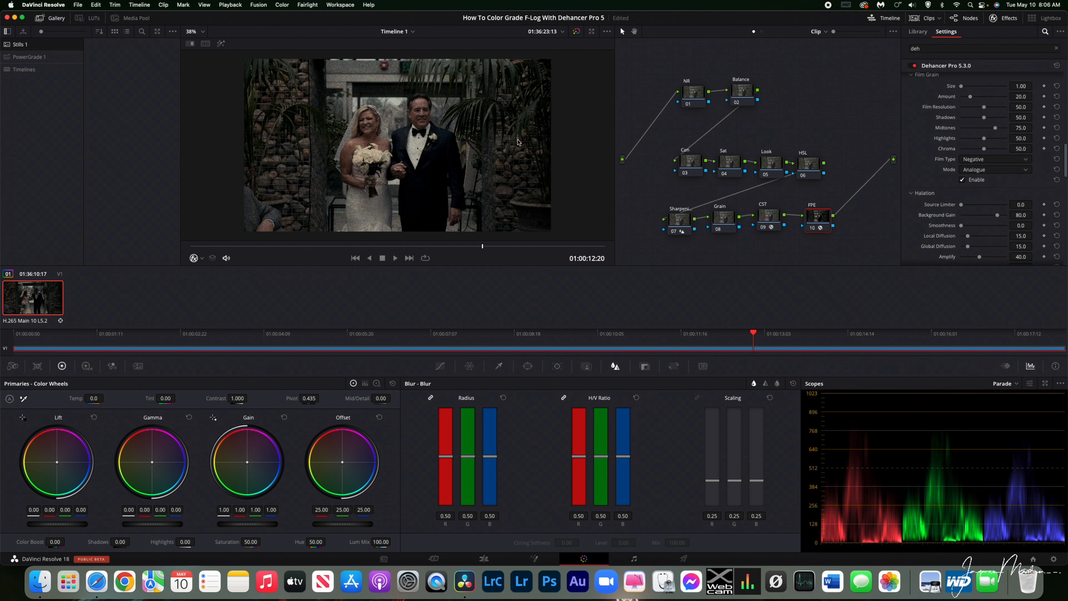
scroll(929, 175, "down", 5)
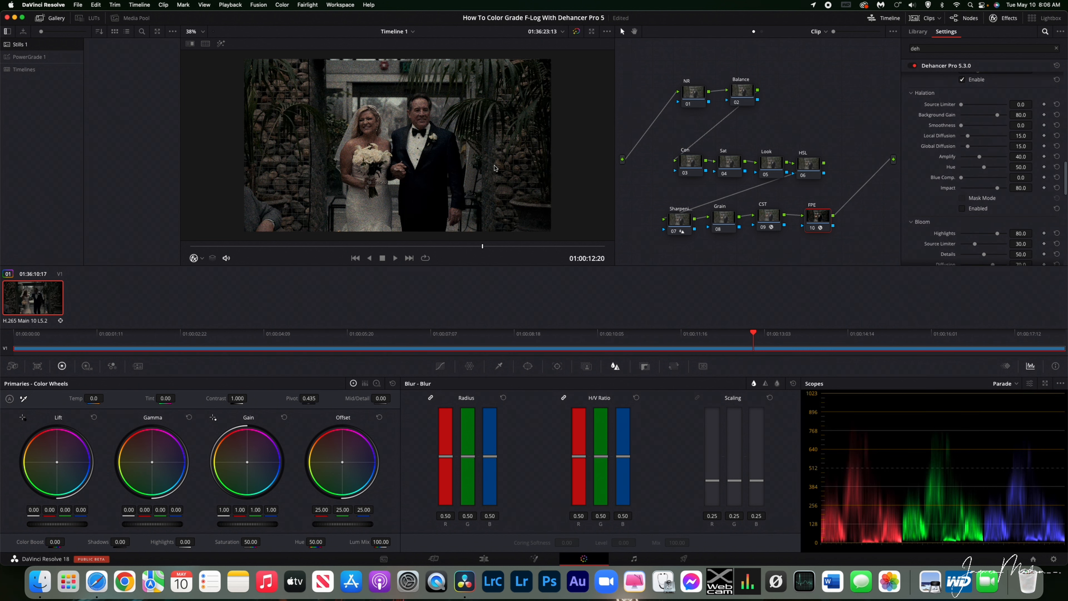
scroll(707, 179, "down", 1)
scroll(974, 180, "up", 3)
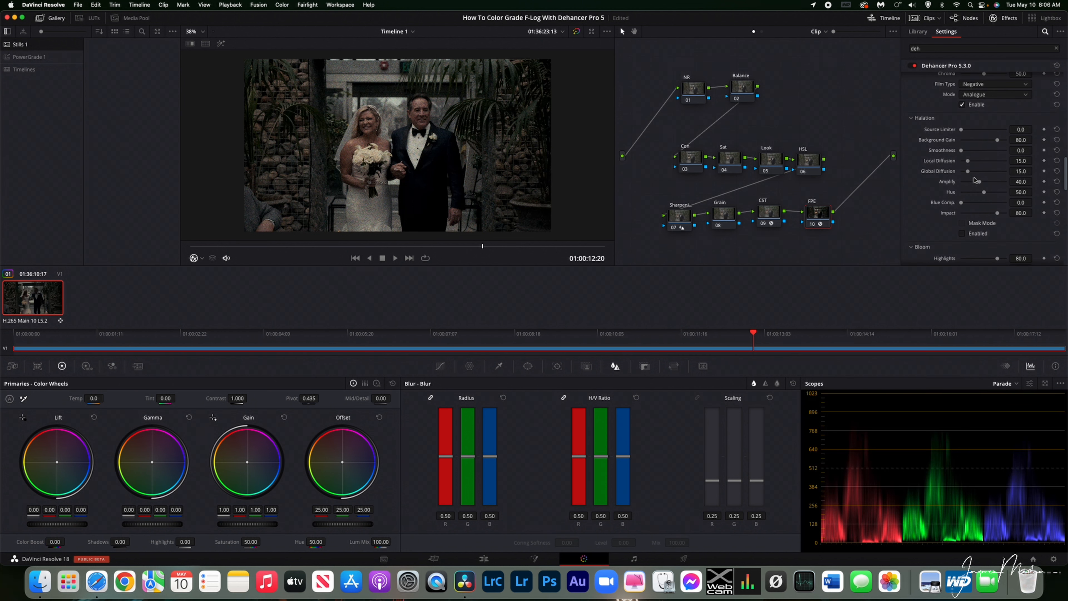
scroll(963, 168, "up", 4)
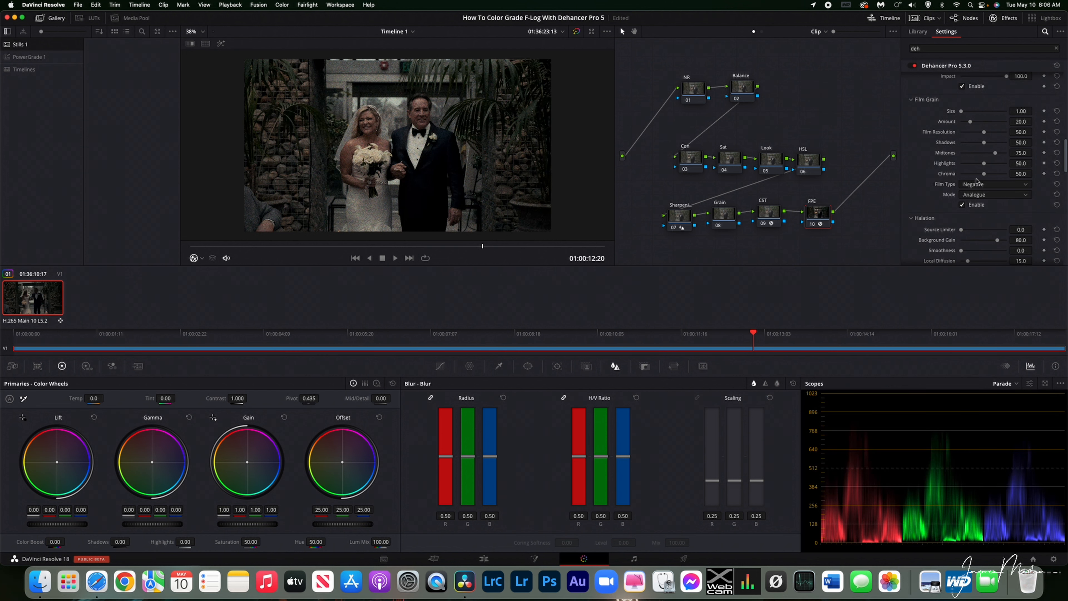
scroll(977, 174, "down", 4)
scroll(959, 126, "up", 4)
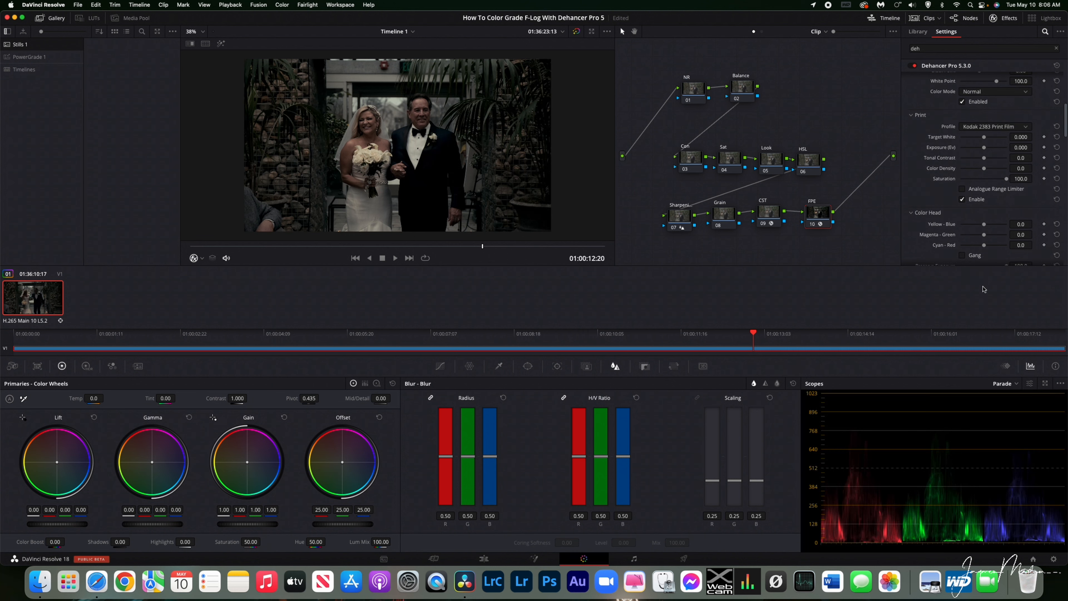
- Open the scopes in a separate floating window showing parade, waveform, vectorscope and histogram together
left_click(1045, 383)
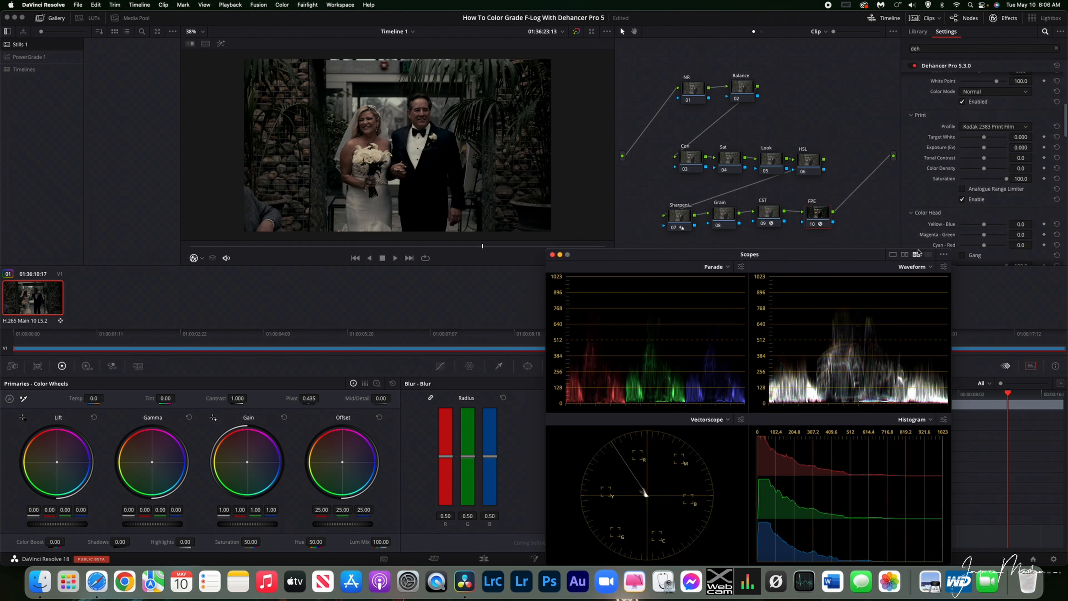
- Look through Dehancer's Film Grain, Halation, Film Breath and Gate Weave settings, including the grain mode options
scroll(1009, 186, "down", 2)
scroll(1008, 186, "down", 4)
scroll(1008, 186, "down", 1)
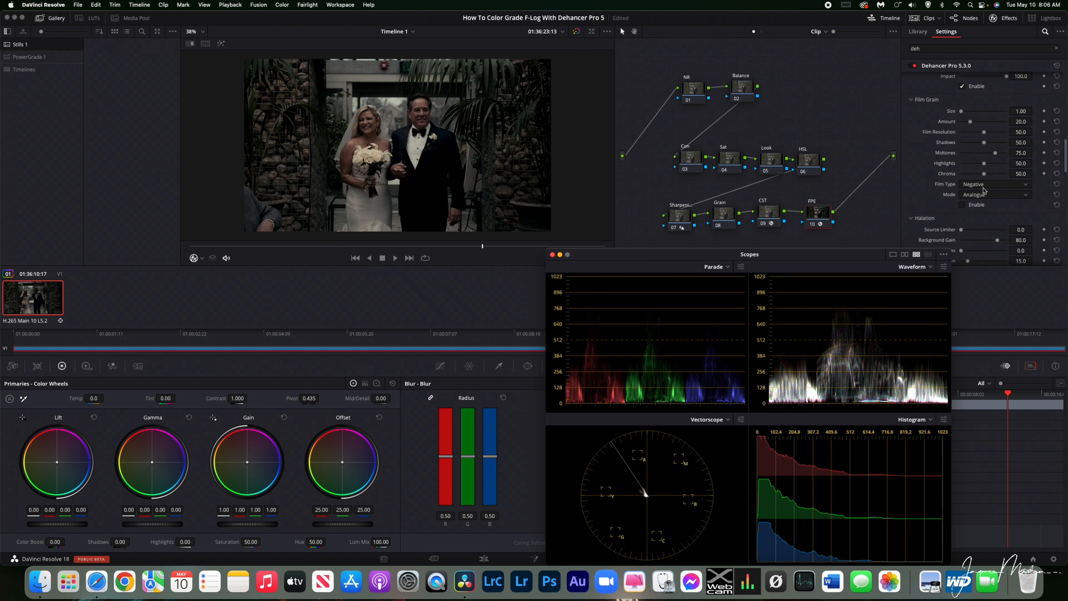
left_click(974, 196)
left_click(974, 206)
scroll(988, 181, "down", 2)
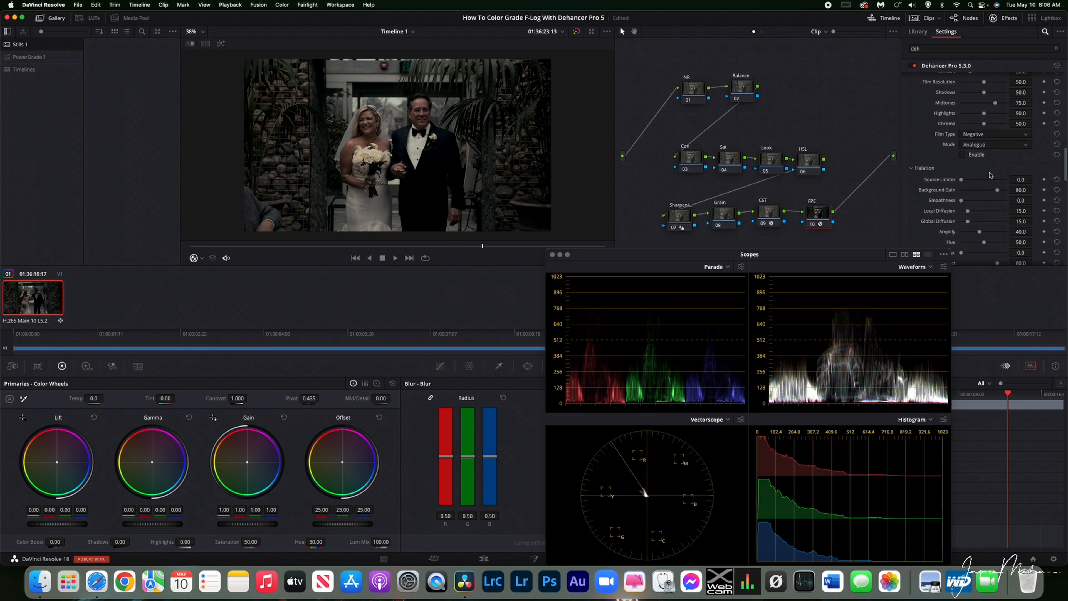
scroll(990, 175, "down", 10)
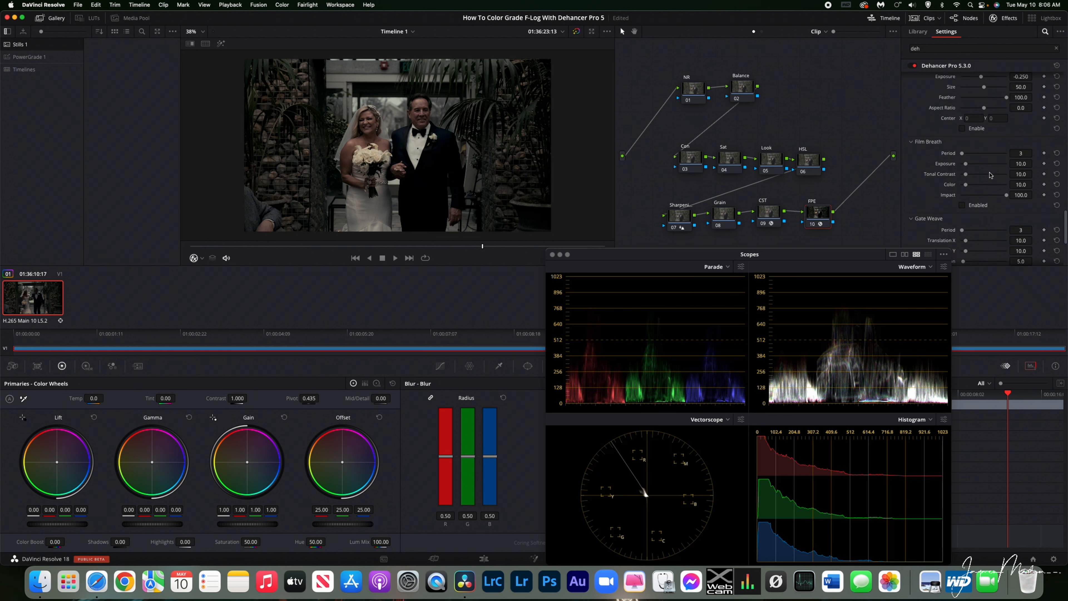
- Enable the Analogue Range Limiter in Dehancer's Print settings
scroll(991, 175, "up", 10)
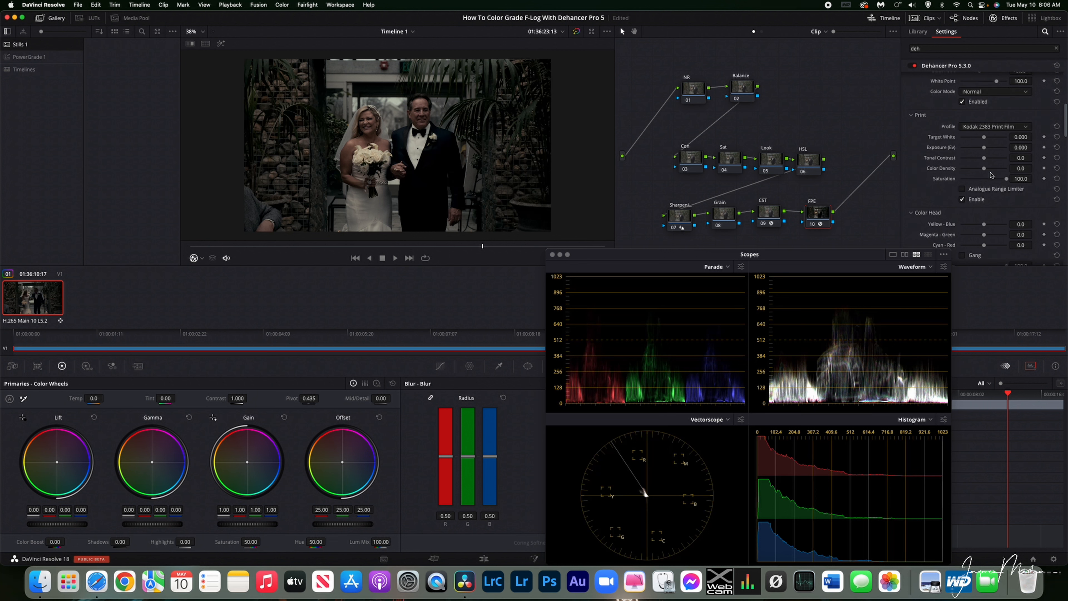
scroll(991, 175, "down", 1)
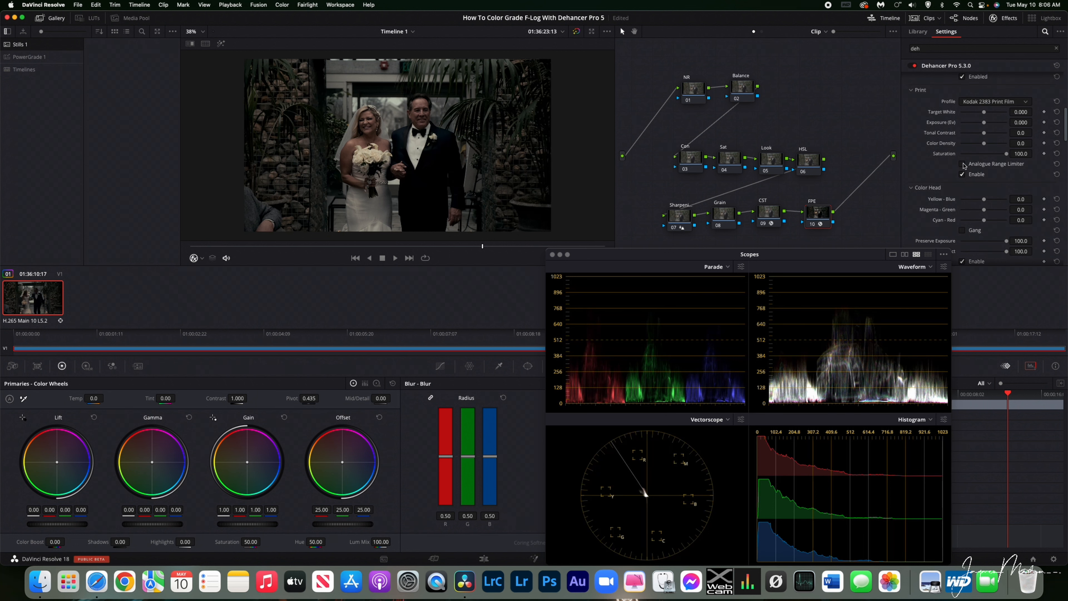
left_click(962, 164)
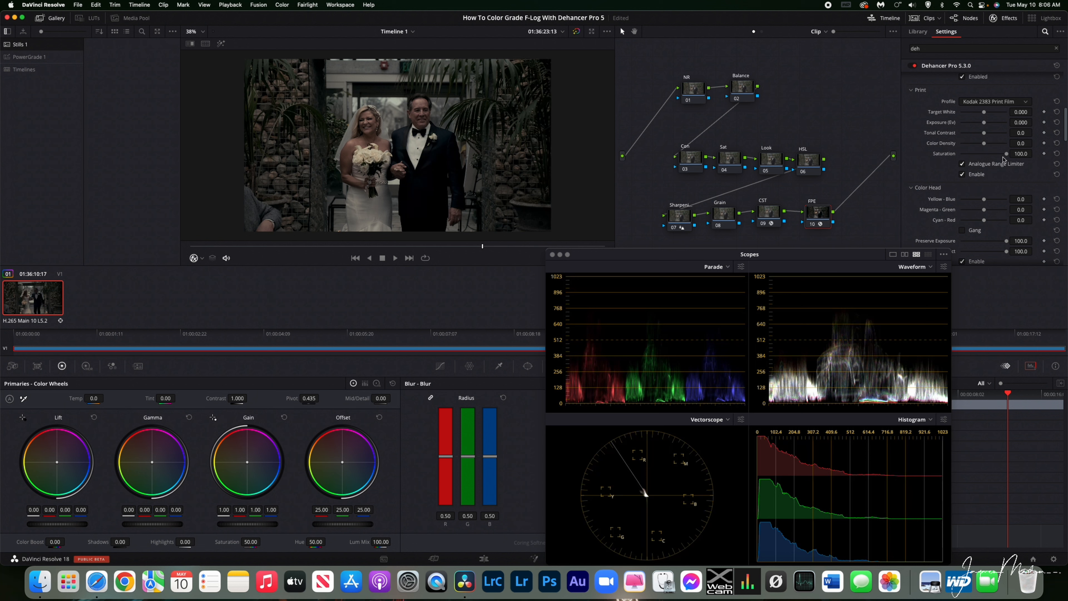
- Raise the Exposure (Ev) in Dehancer's Print settings to 0.744
scroll(1003, 160, "down", 3)
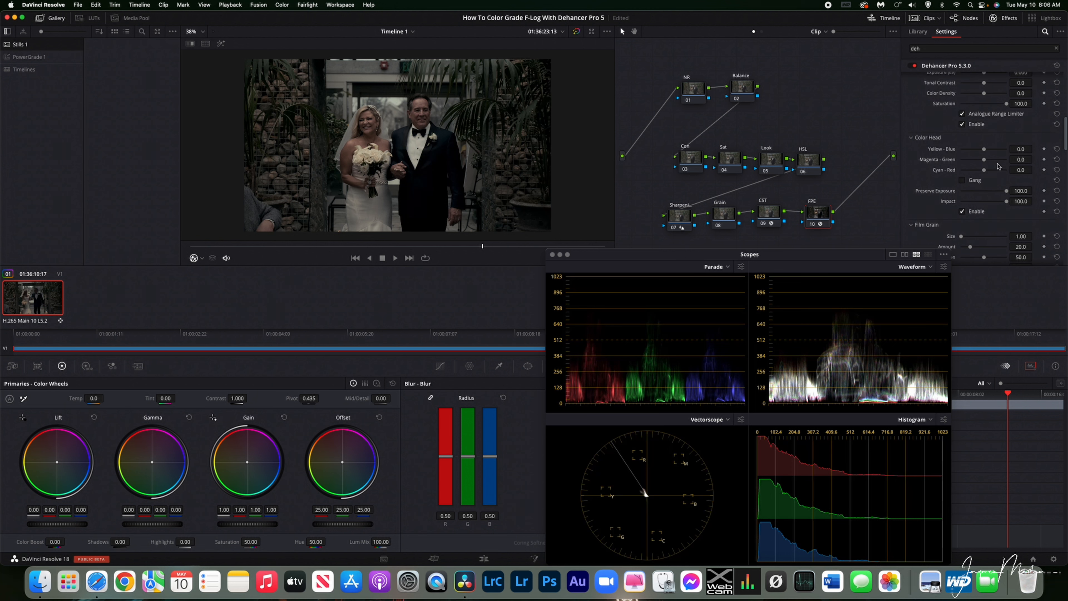
scroll(998, 166, "down", 4)
scroll(998, 166, "up", 8)
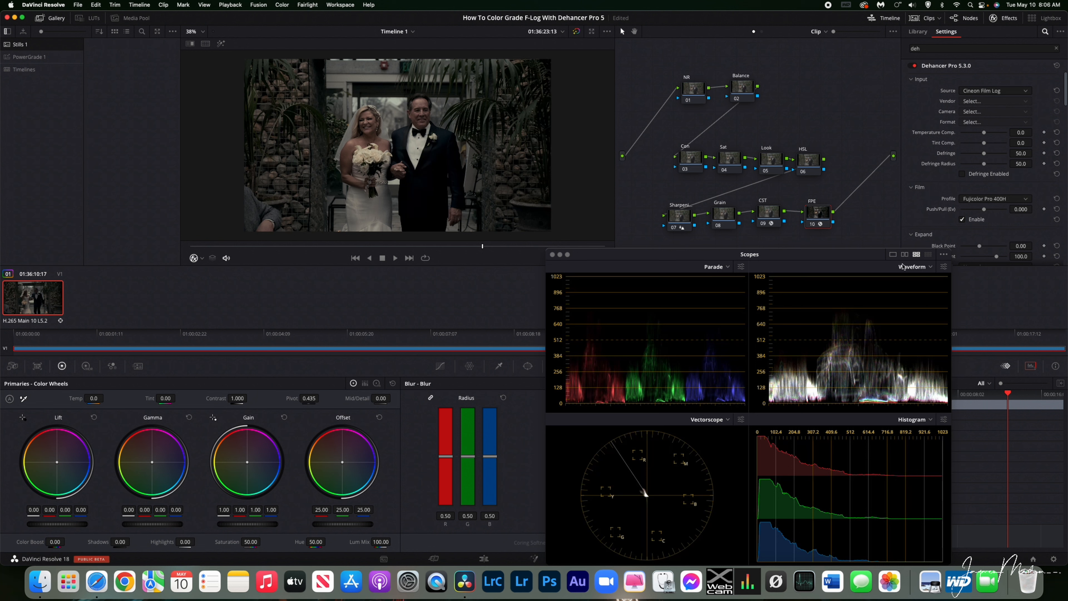
scroll(984, 124, "down", 3)
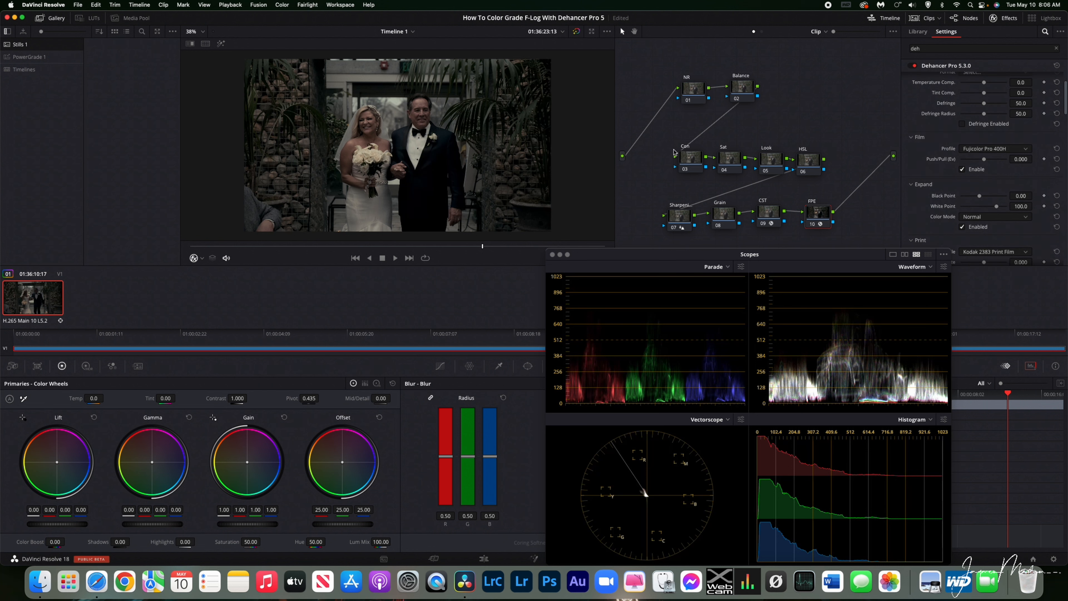
scroll(988, 203, "up", 3)
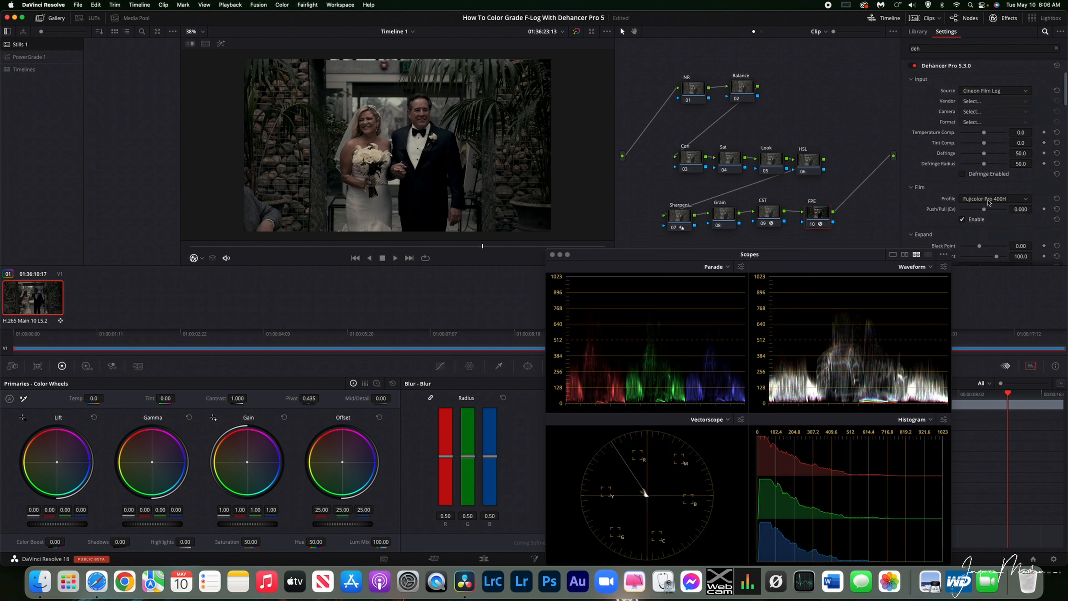
scroll(986, 162, "down", 9)
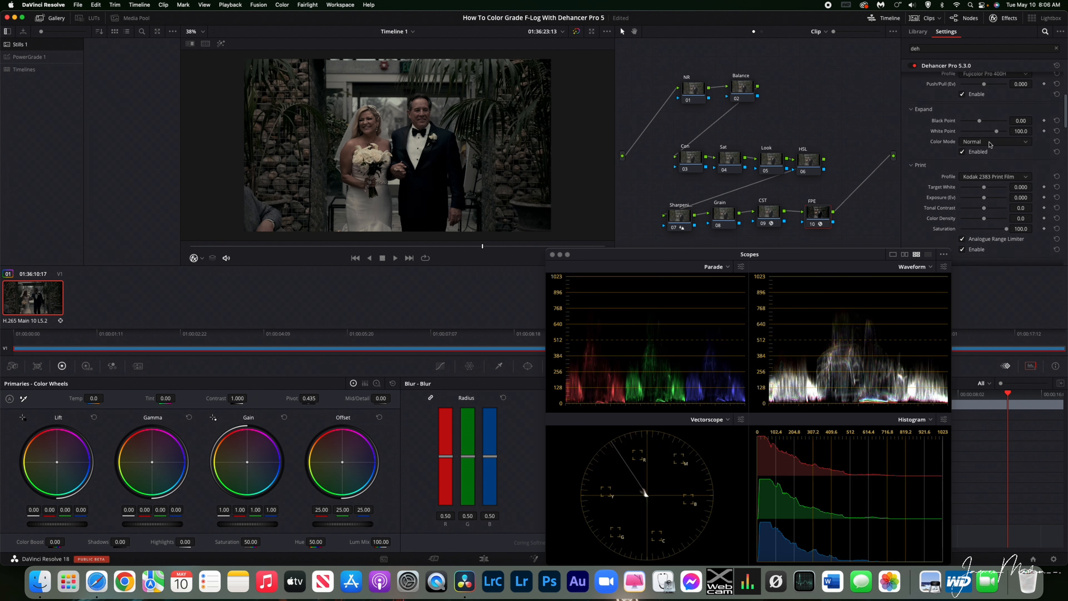
left_click_drag(984, 172, 990, 177)
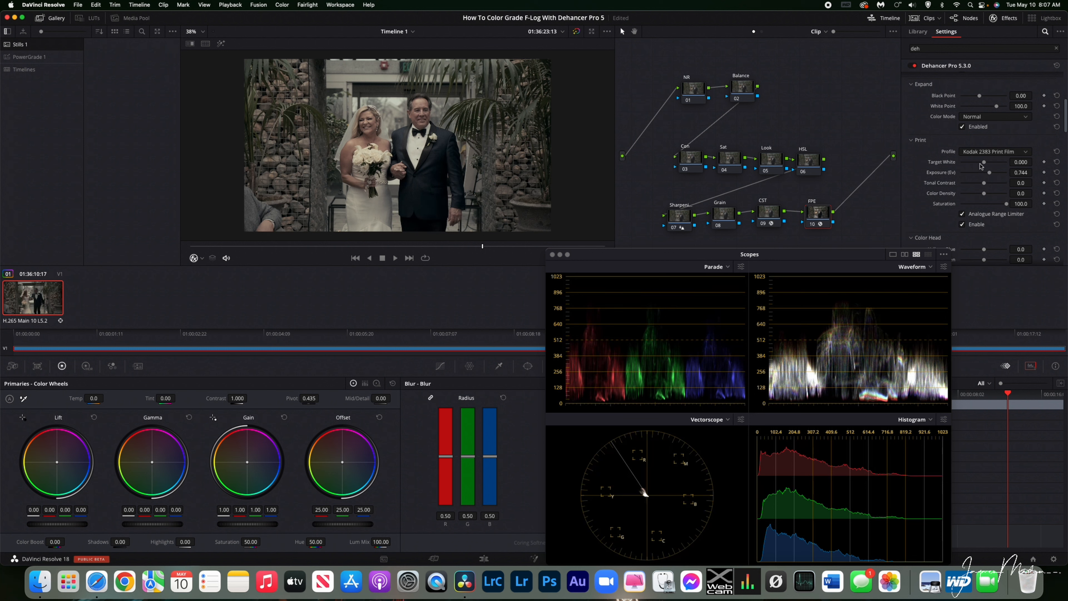
- Set Dehancer's Expand values to a white point of 91.1 and a black point of 6.15
scroll(985, 136, "up", 2)
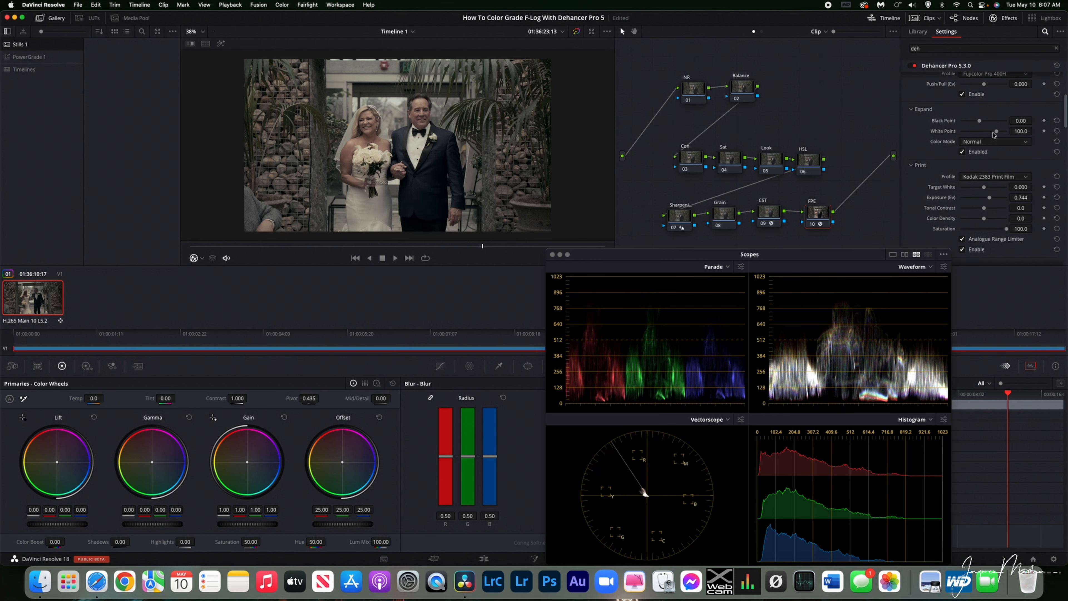
left_click_drag(980, 123, 991, 133)
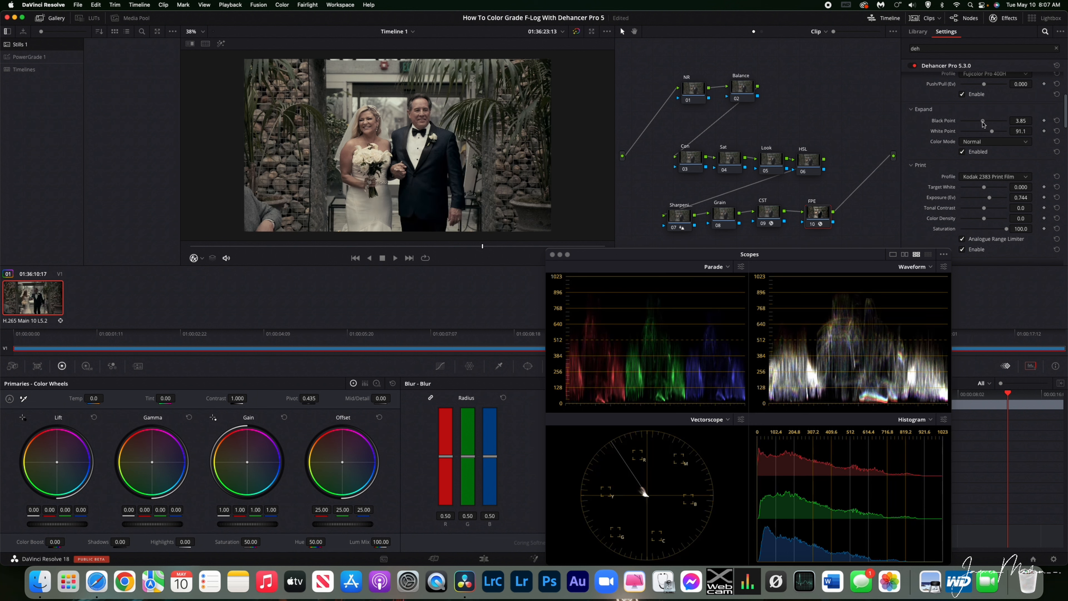
left_click_drag(983, 123, 985, 125)
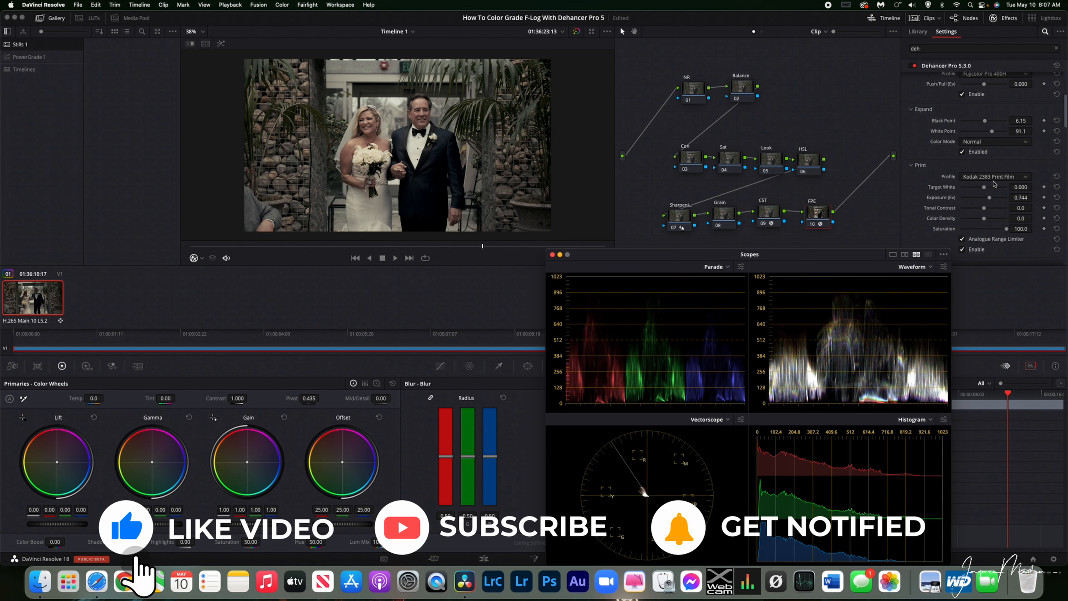
- Set Dehancer's input Temperature Comp. to 11.9 and Tint Comp. to -4.6
scroll(992, 177, "up", 5)
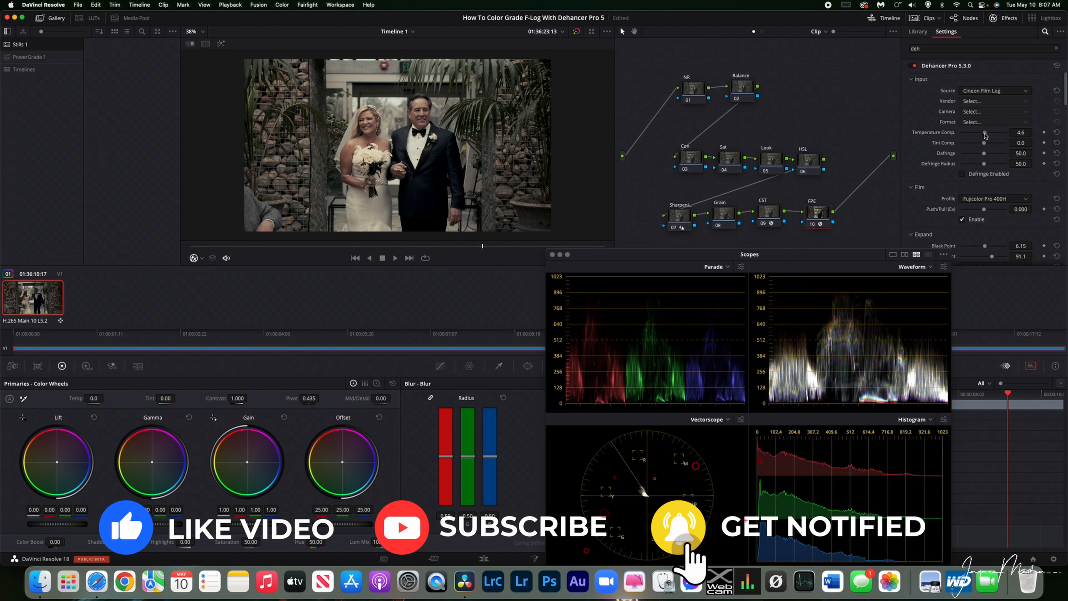
left_click_drag(984, 133, 987, 136)
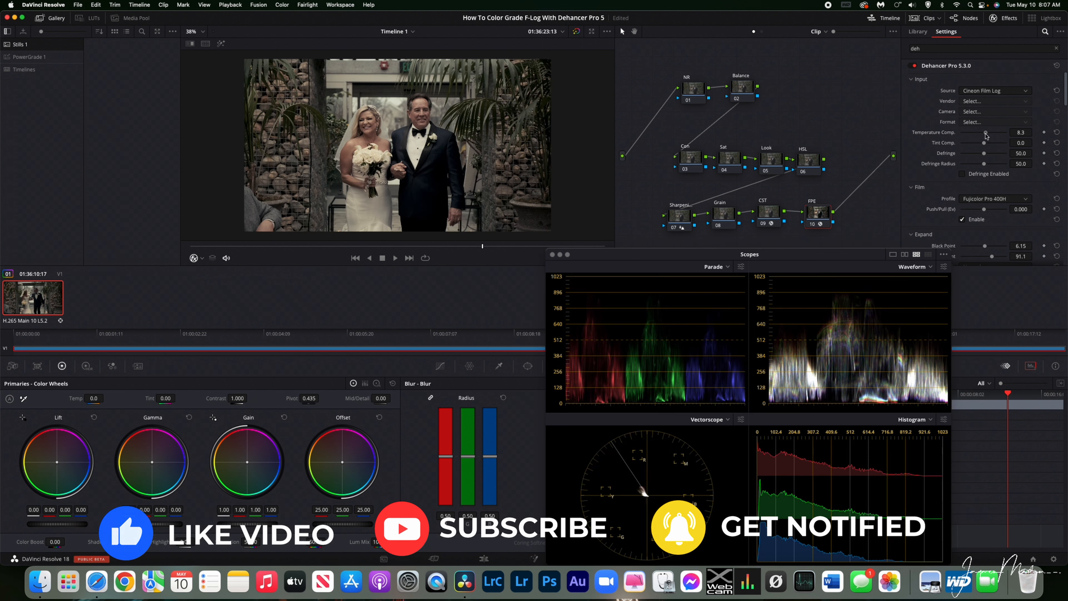
scroll(426, 163, "up", 5)
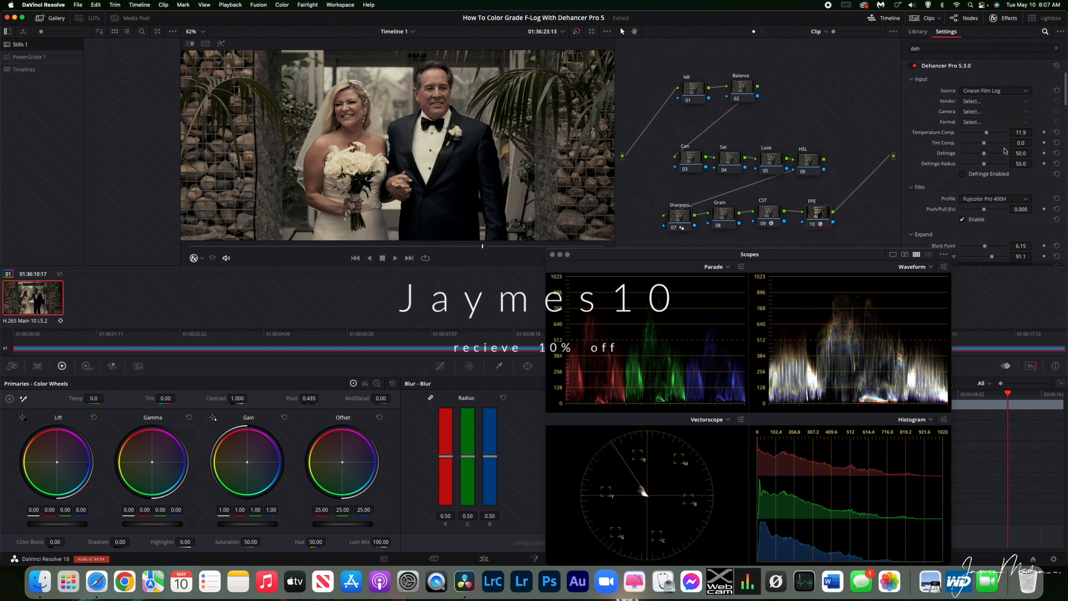
left_click_drag(984, 144, 982, 146)
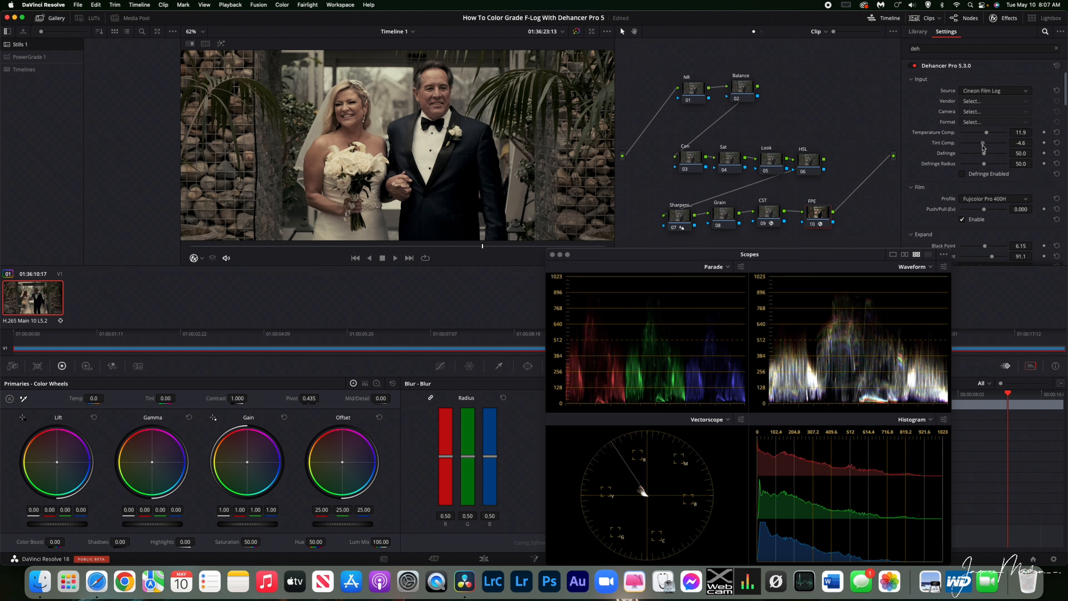
- Set the Target White in Dehancer's Print settings to 0.166
scroll(608, 166, "down", 3)
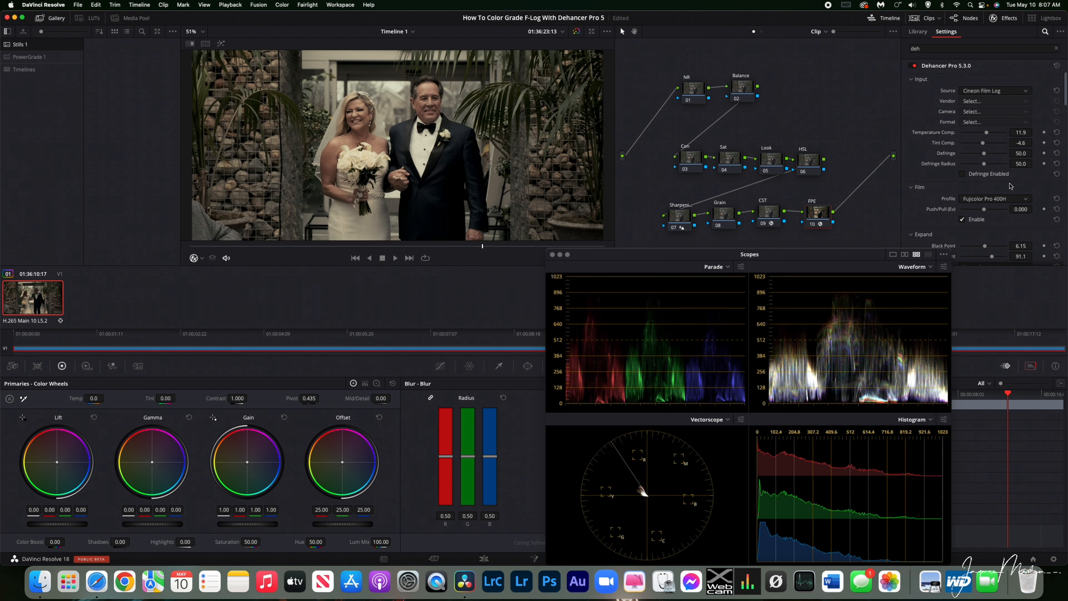
scroll(1009, 183, "down", 5)
scroll(1009, 184, "down", 3)
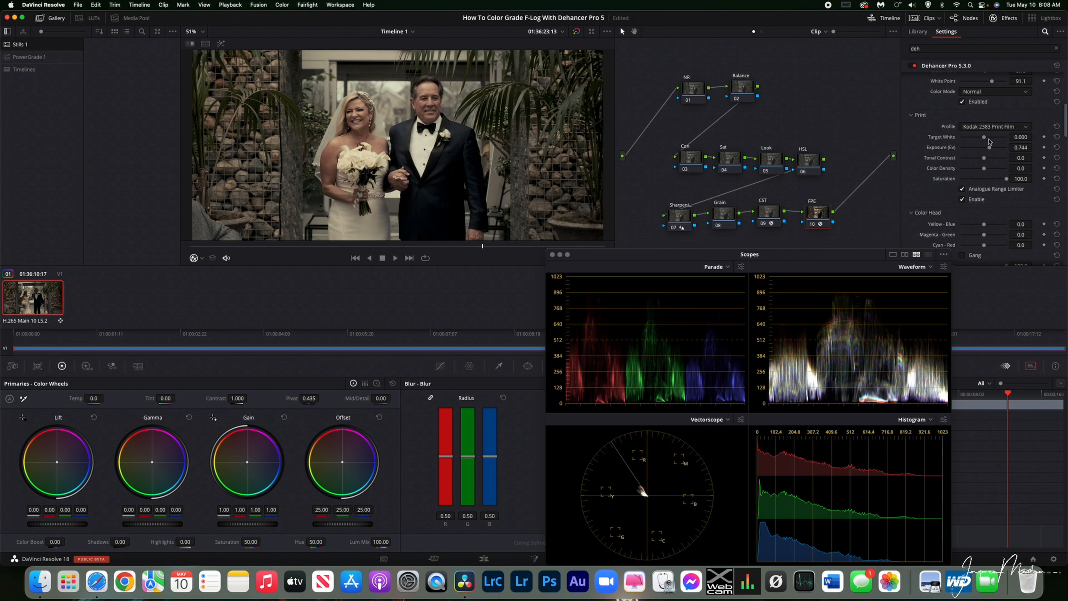
left_click_drag(983, 137, 985, 141)
scroll(604, 165, "down", 3)
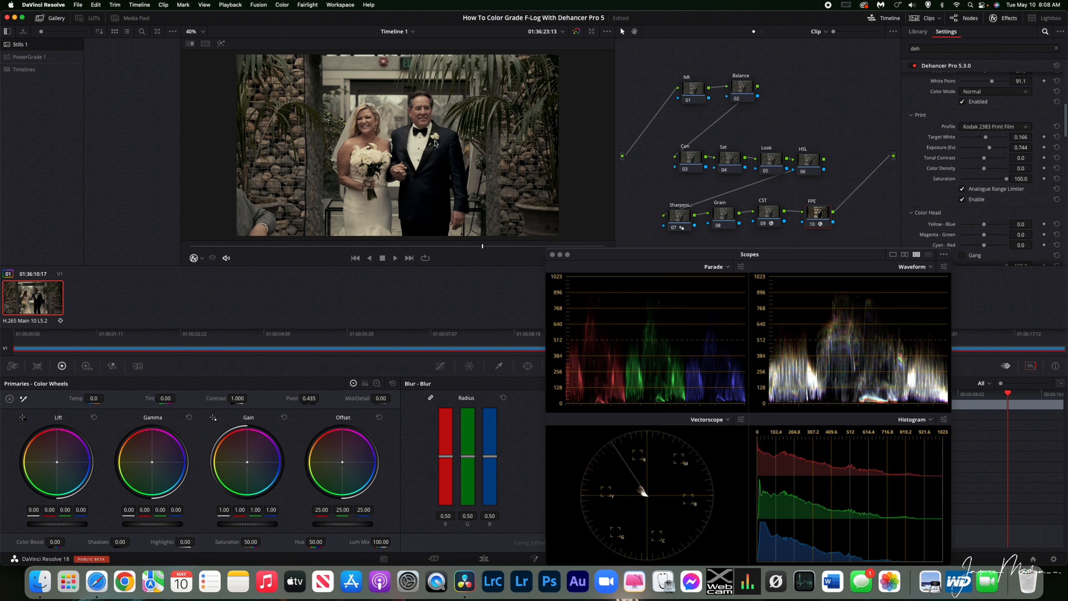
- Raise the saturation on the Sat node to 64.20
left_click(734, 160)
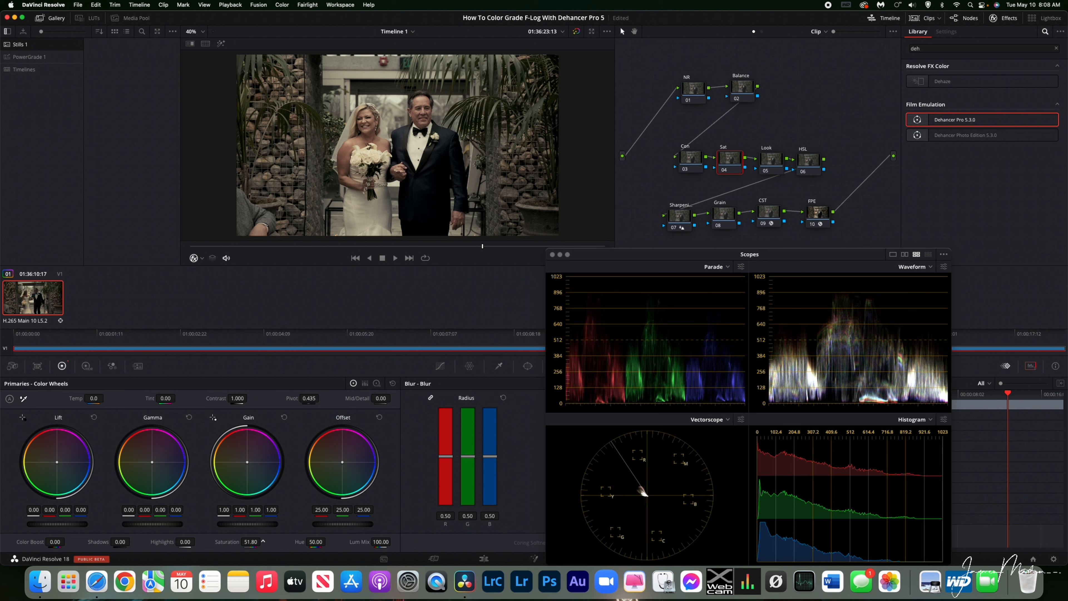
left_click_drag(263, 541, 262, 541)
scroll(379, 130, "up", 4)
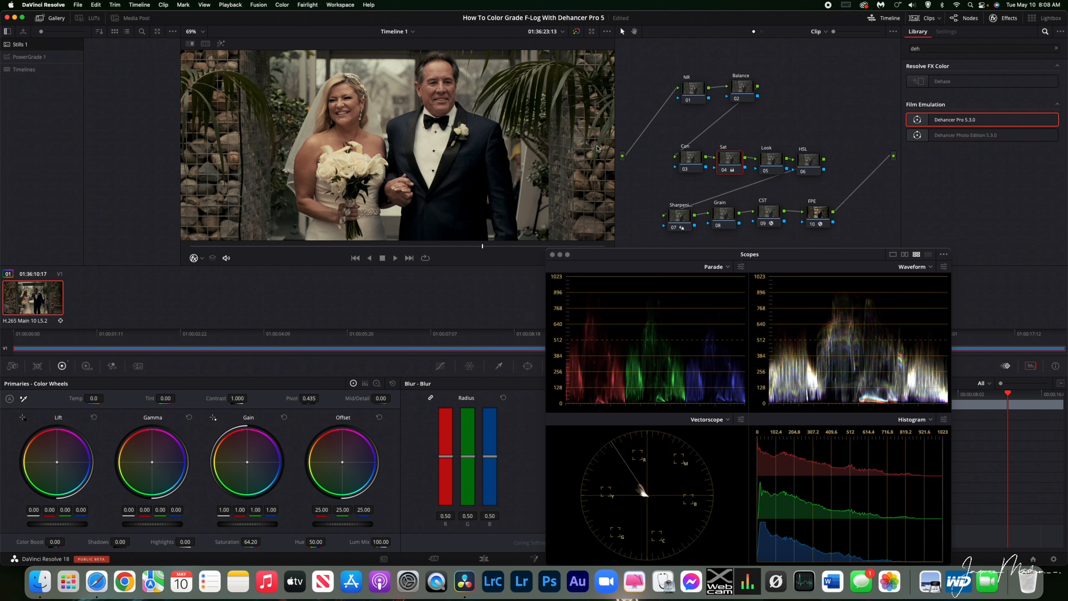
- Return to the FPE node and set Dehancer's Color Head Yellow - Blue value to 4.2
left_click(833, 210)
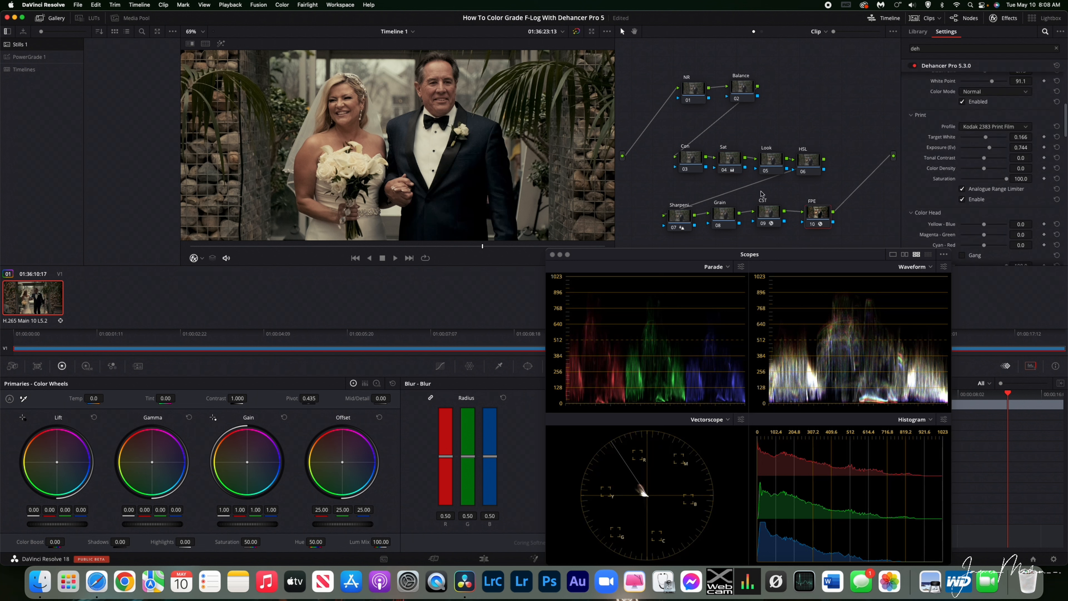
scroll(976, 139, "down", 2)
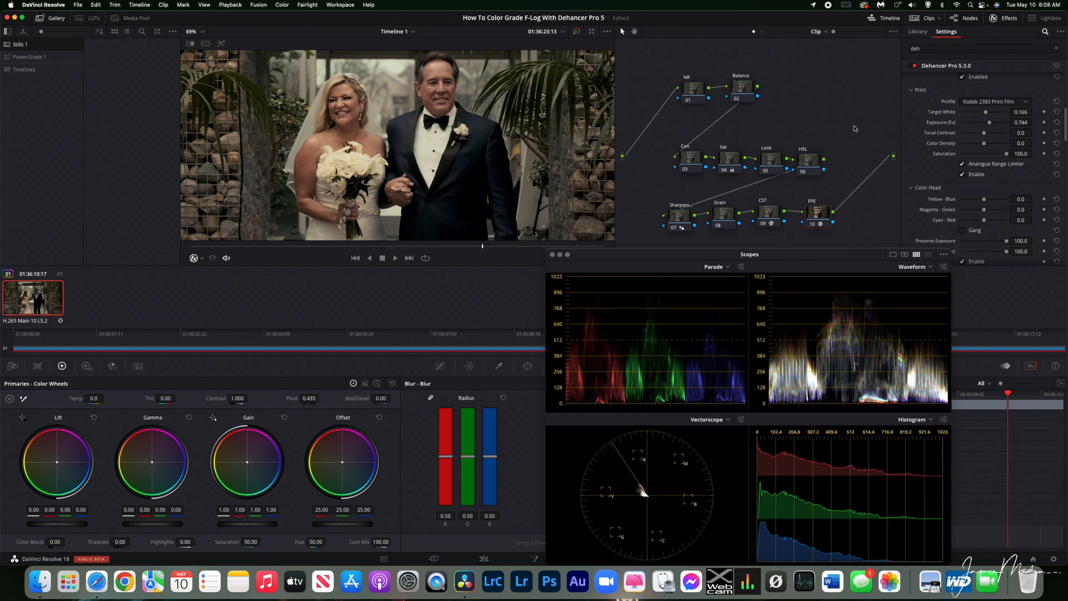
scroll(976, 139, "down", 4)
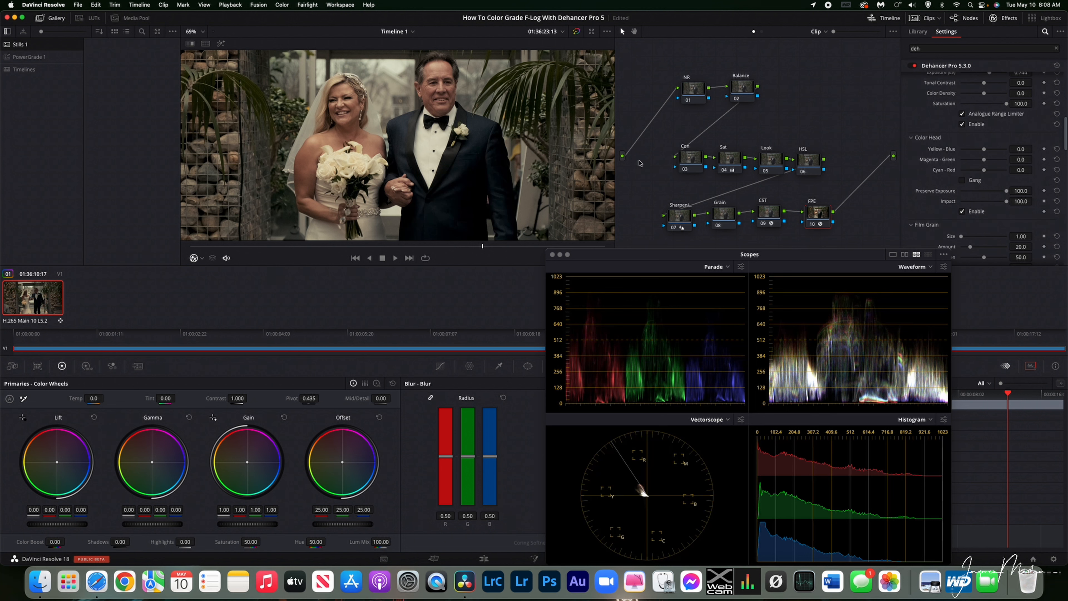
scroll(588, 160, "down", 1)
scroll(588, 160, "down", 3)
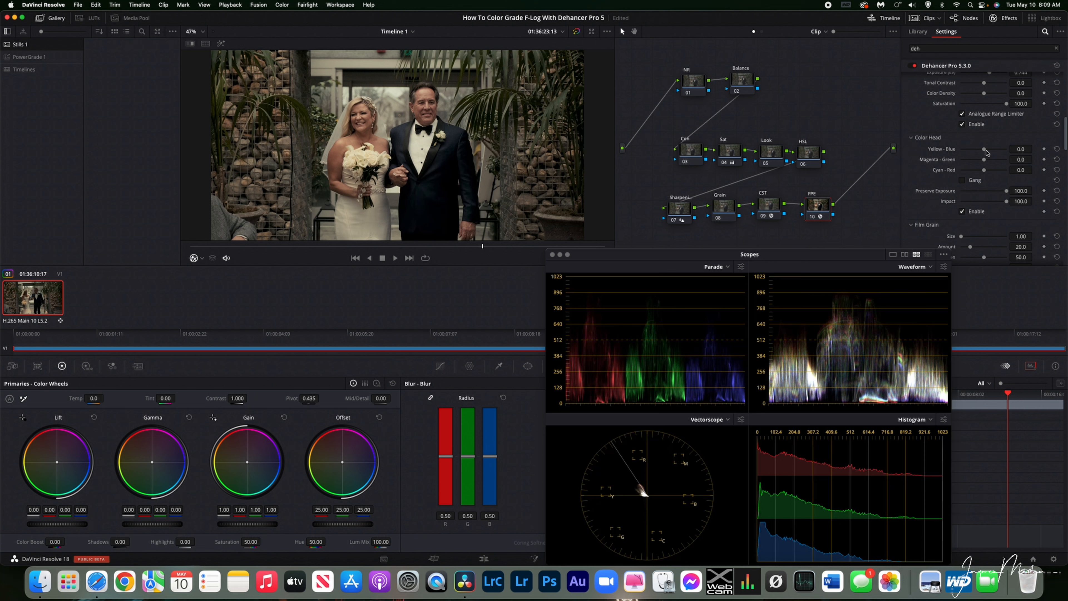
left_click_drag(986, 152, 986, 154)
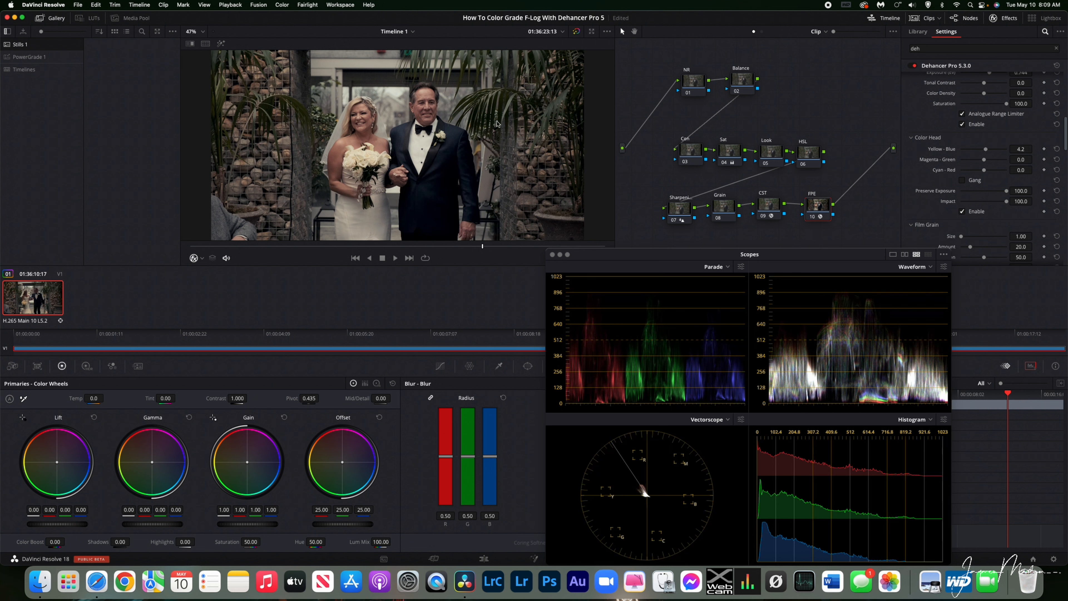
scroll(503, 120, "up", 1)
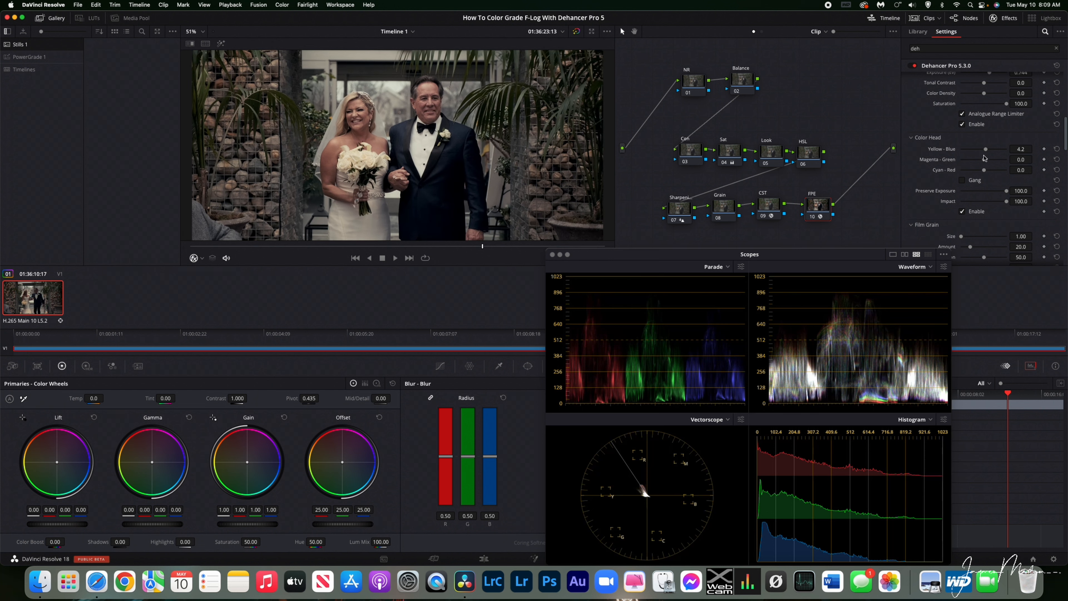
- Enable the Bloom effect in Dehancer
scroll(1012, 177, "down", 5)
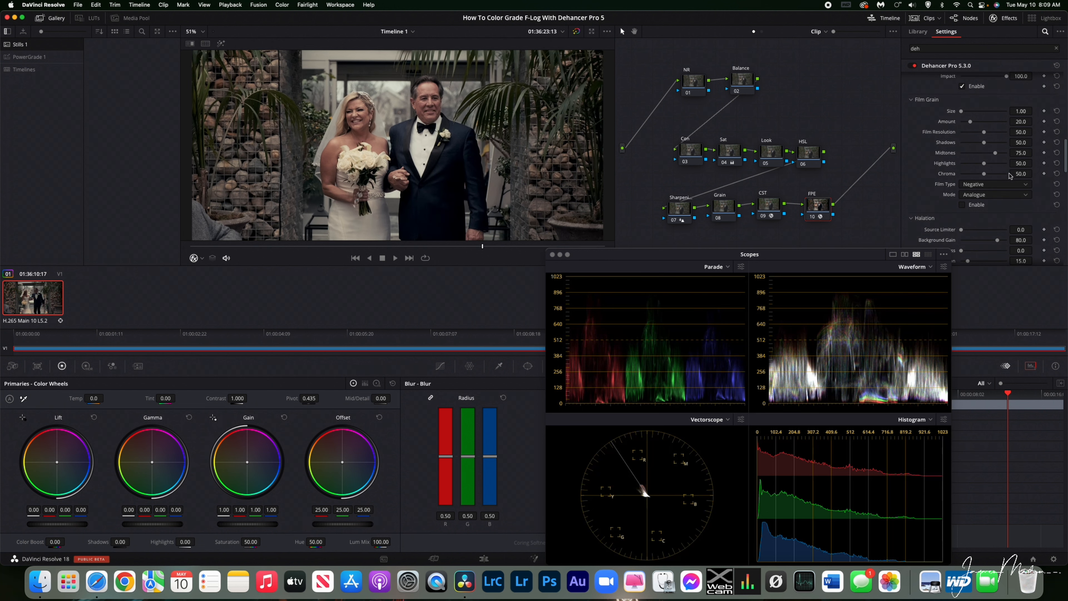
scroll(523, 143, "up", 2)
scroll(523, 143, "up", 1)
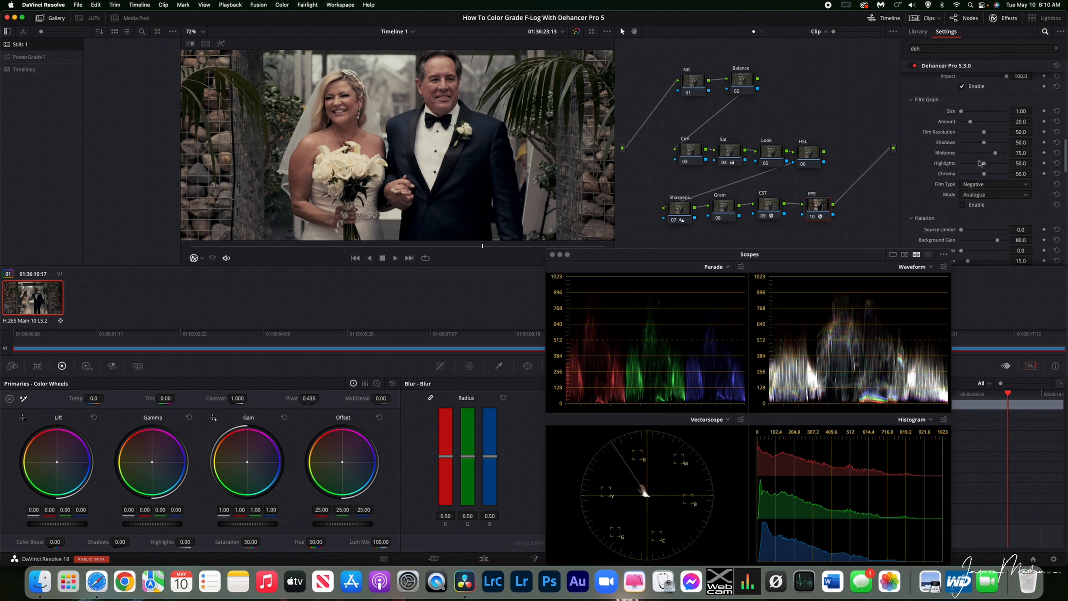
scroll(981, 165, "down", 3)
scroll(955, 166, "down", 5)
scroll(958, 172, "down", 4)
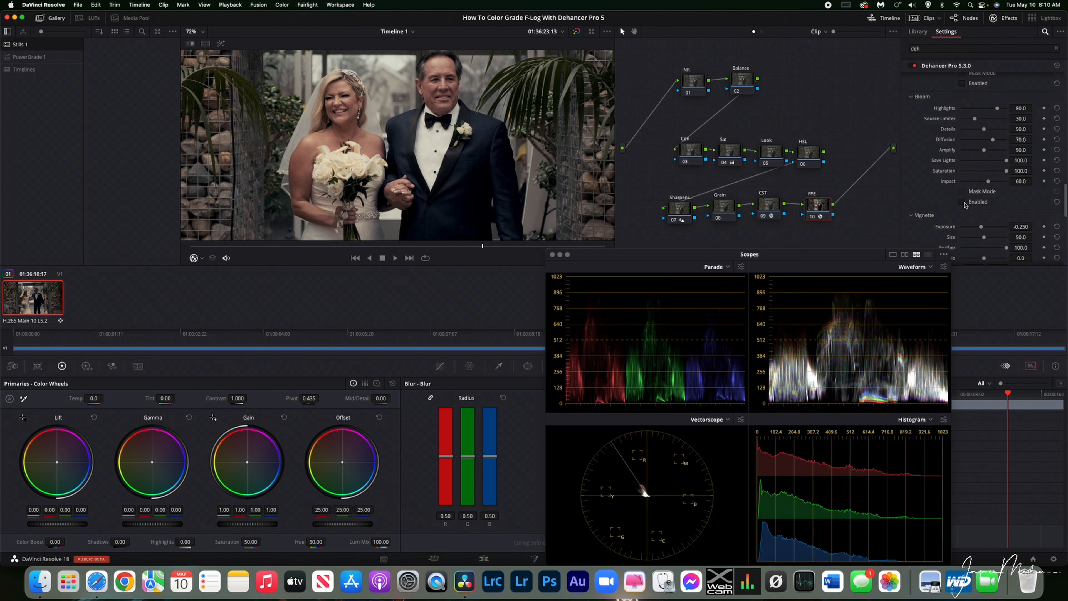
left_click(963, 203)
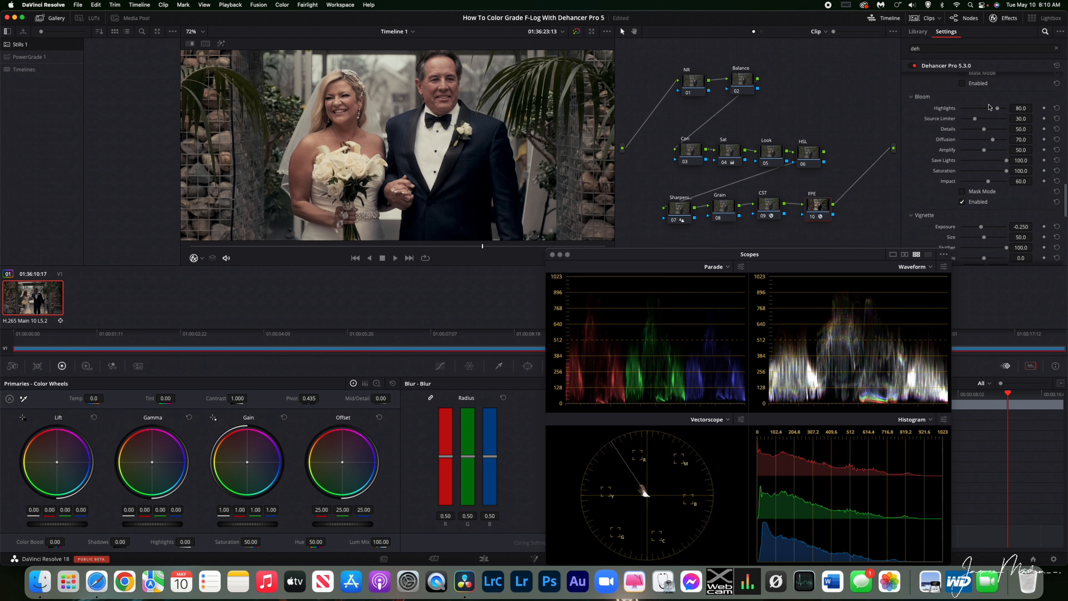
- Review Dehancer's Halation, Bloom, Vignette, Film Breath, Gate Weave and Output settings on the FPE node
scroll(933, 138, "down", 5)
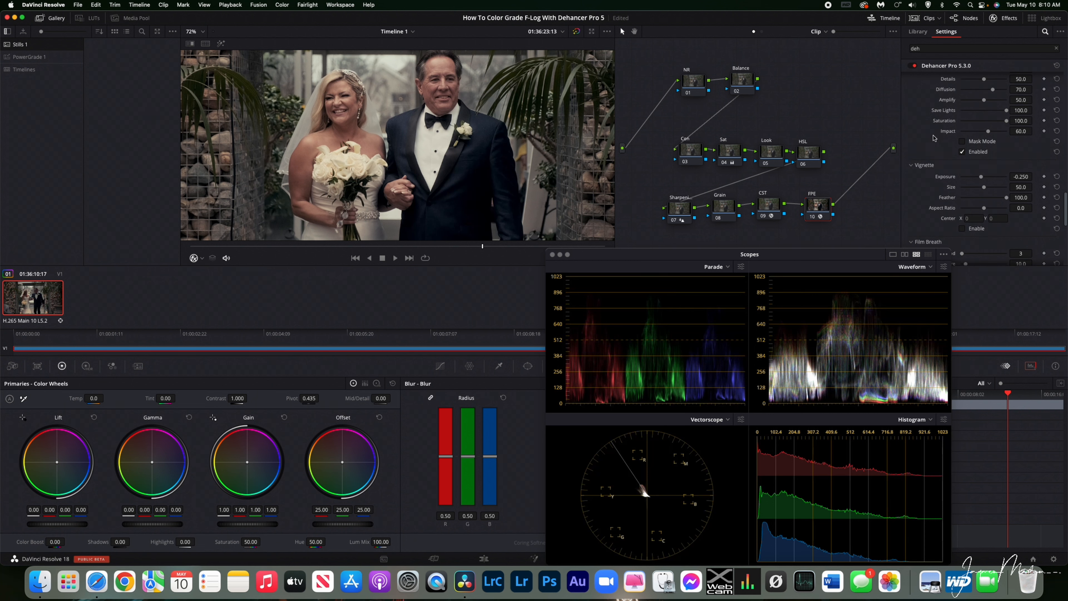
scroll(934, 138, "up", 5)
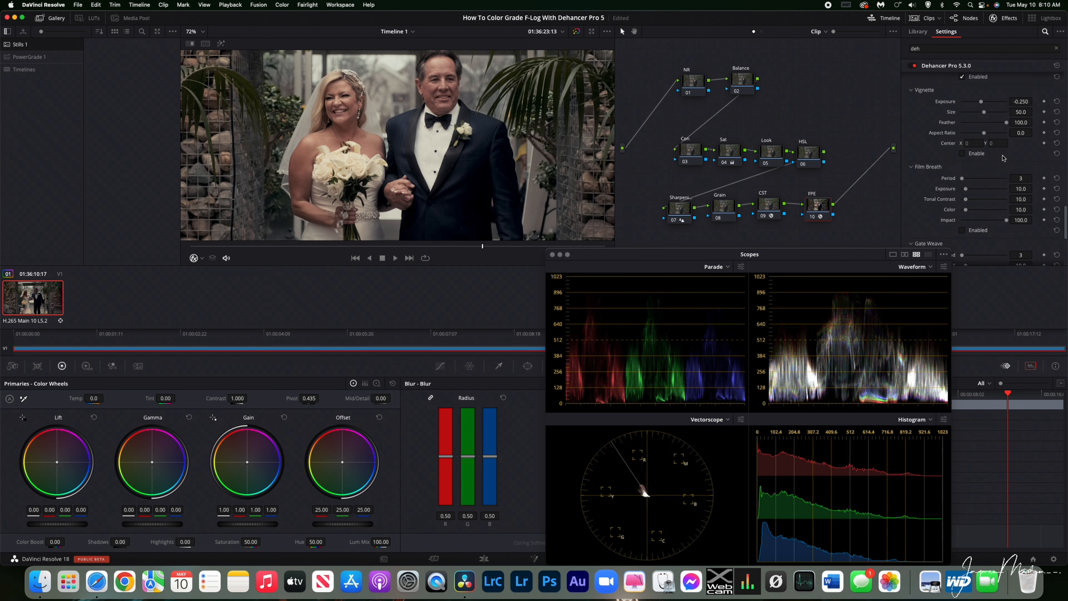
scroll(1003, 158, "up", 2)
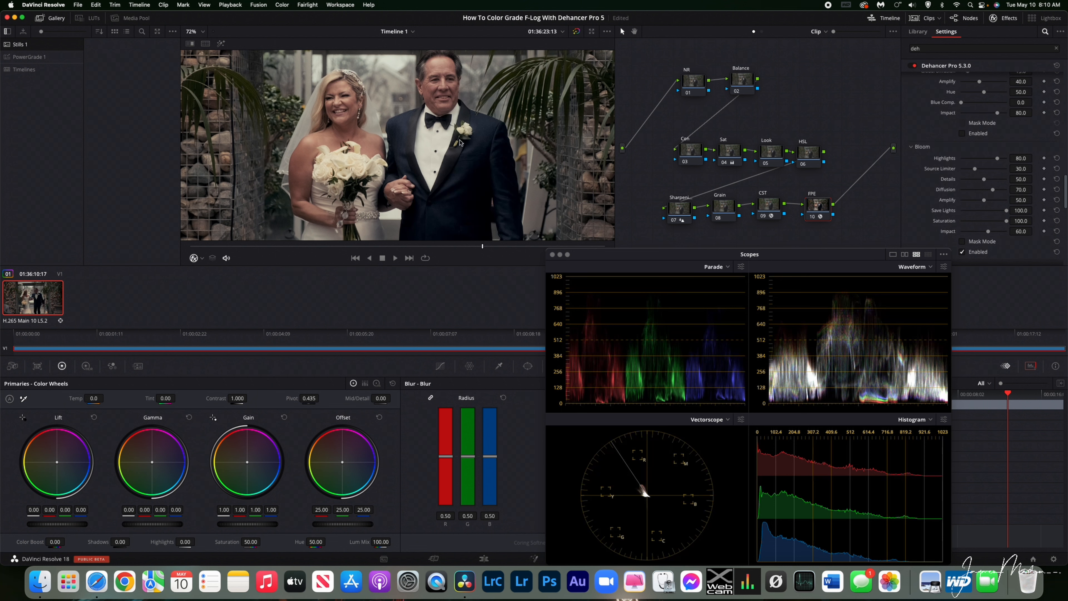
scroll(956, 198, "down", 10)
left_click(957, 198)
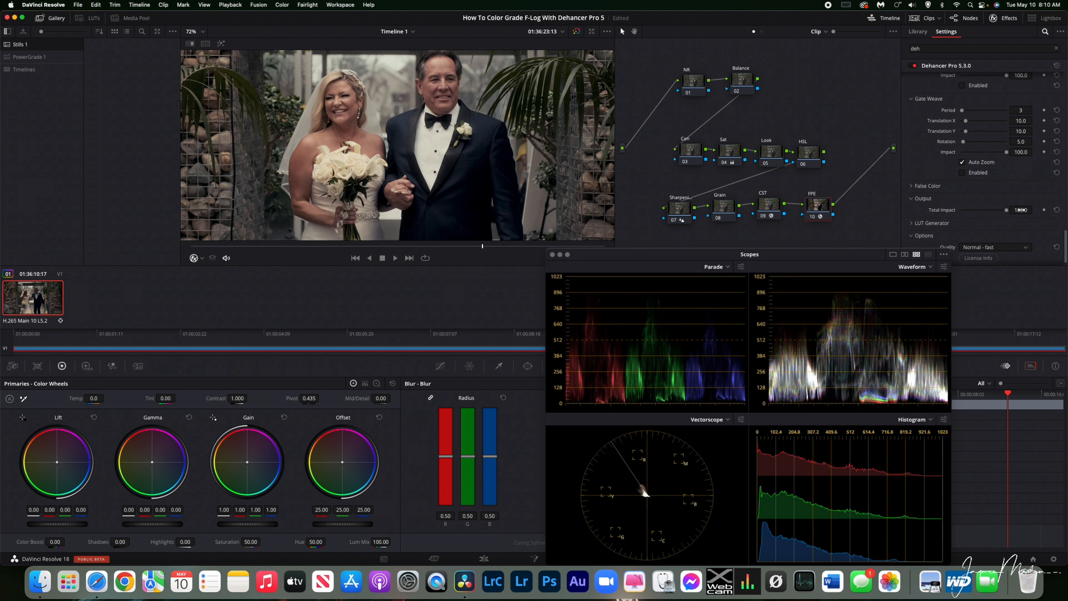
scroll(949, 158, "up", 4)
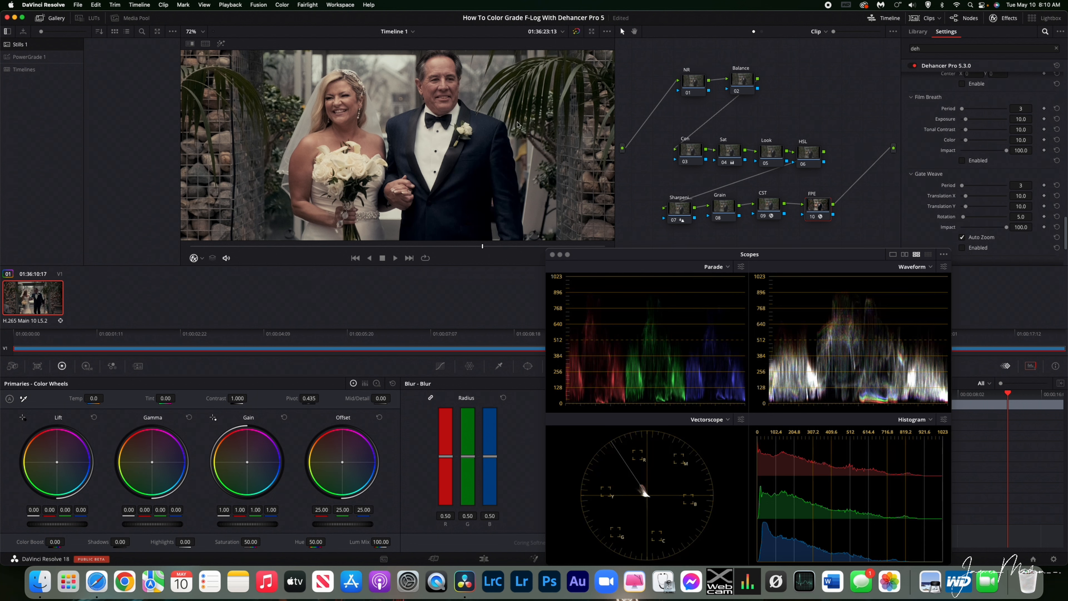
scroll(526, 131, "down", 3)
scroll(527, 134, "up", 2)
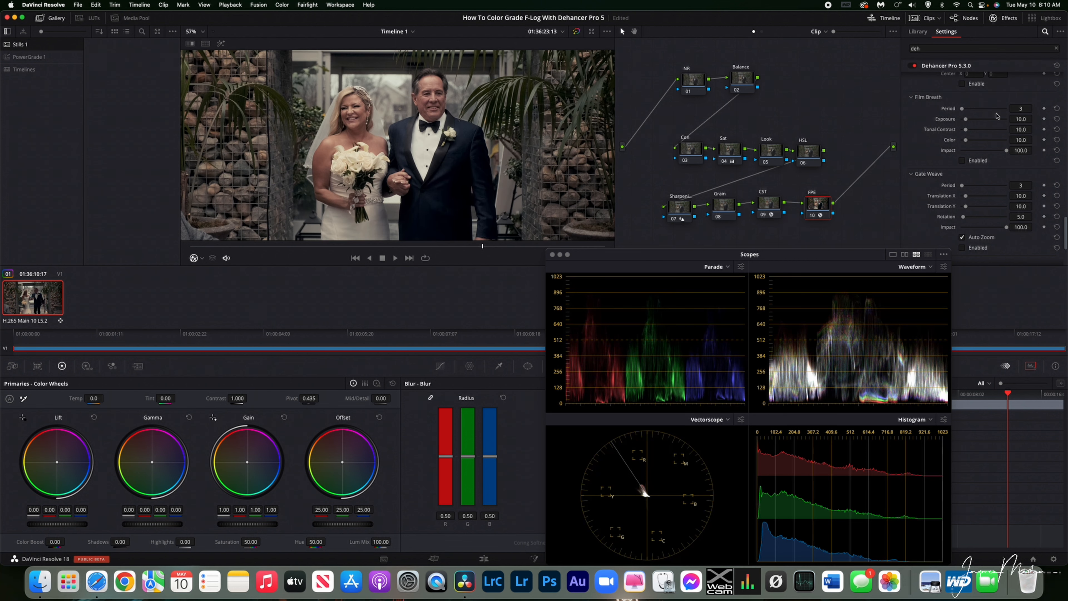
scroll(1005, 145, "up", 2)
scroll(1005, 145, "up", 5)
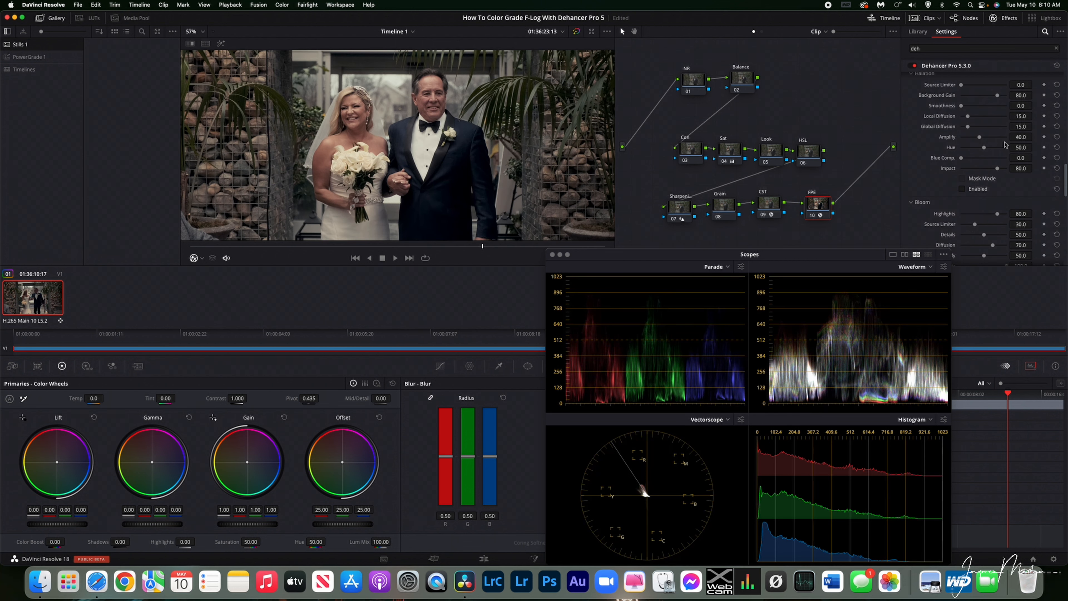
- Check the Sat node, then return to the FPE node and preview Dehancer's Film Grain with its default settings
left_click(731, 149)
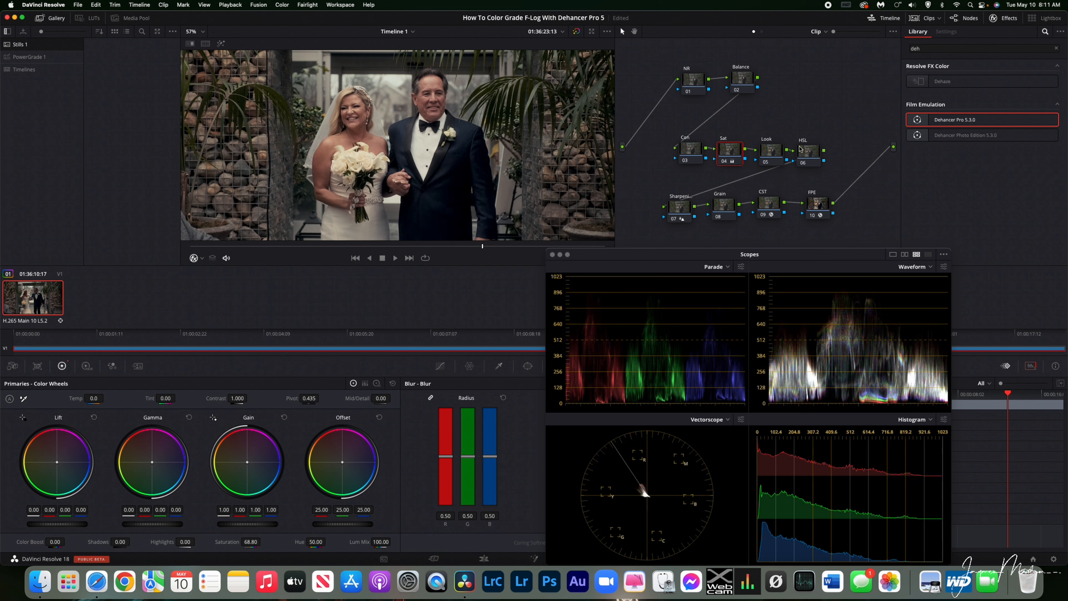
left_click(820, 206)
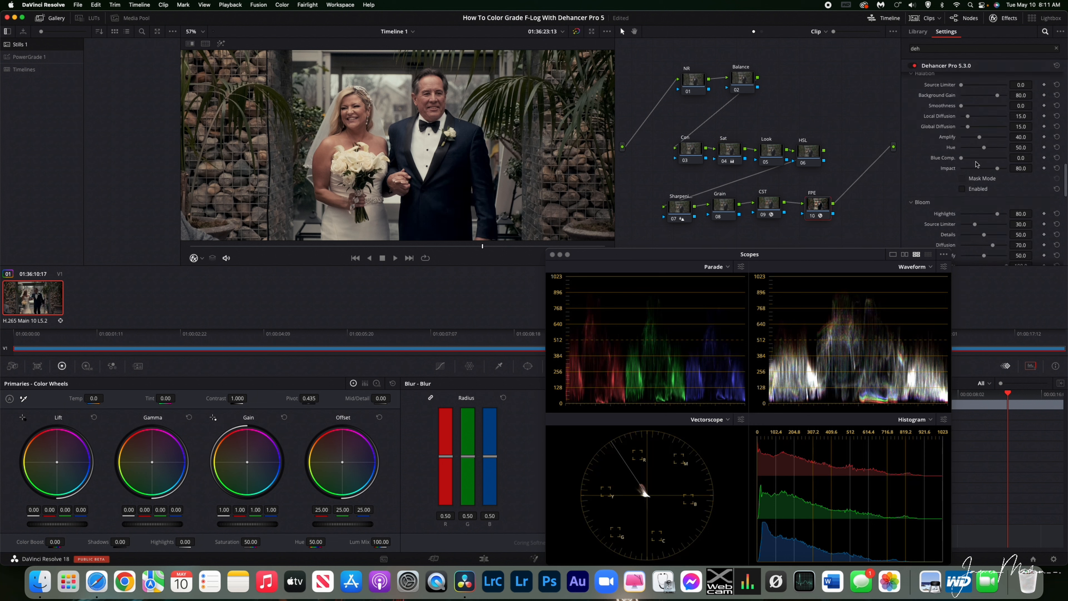
scroll(1038, 127, "down", 3)
scroll(1038, 128, "down", 12)
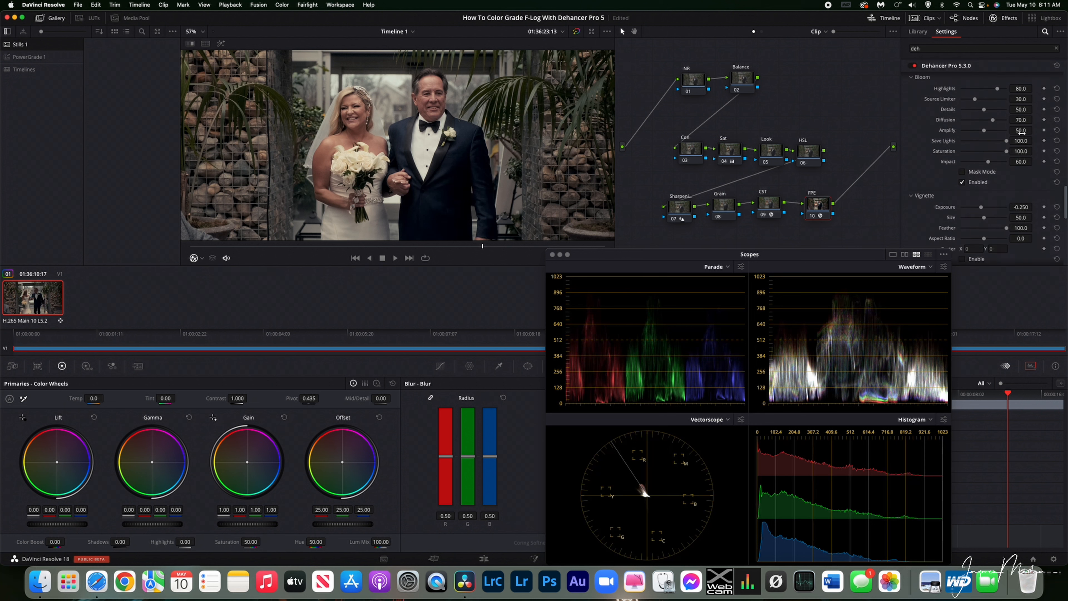
scroll(1009, 154, "up", 5)
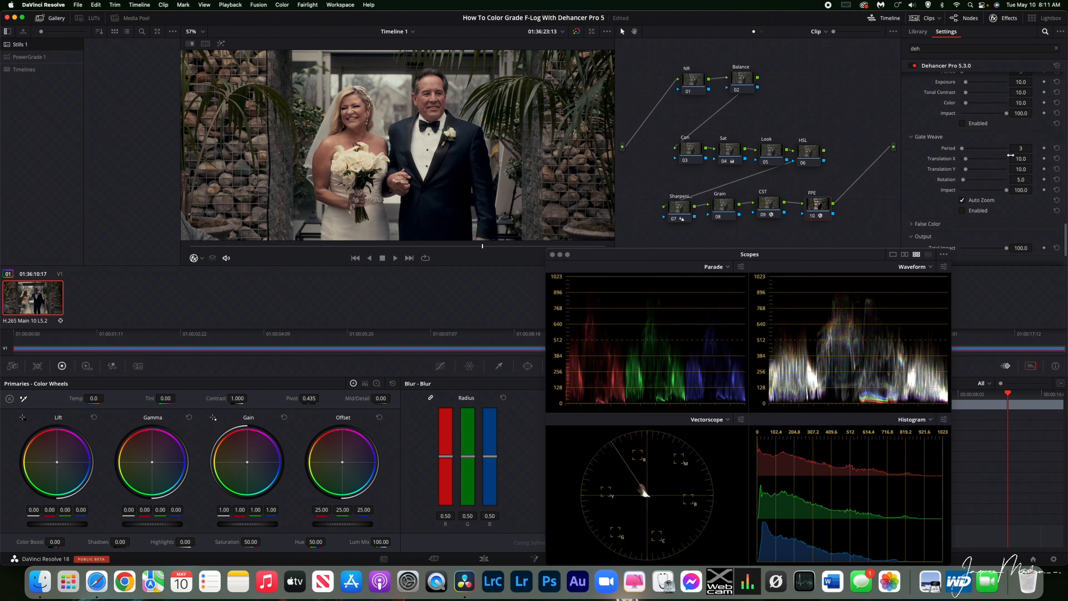
scroll(1002, 159, "up", 15)
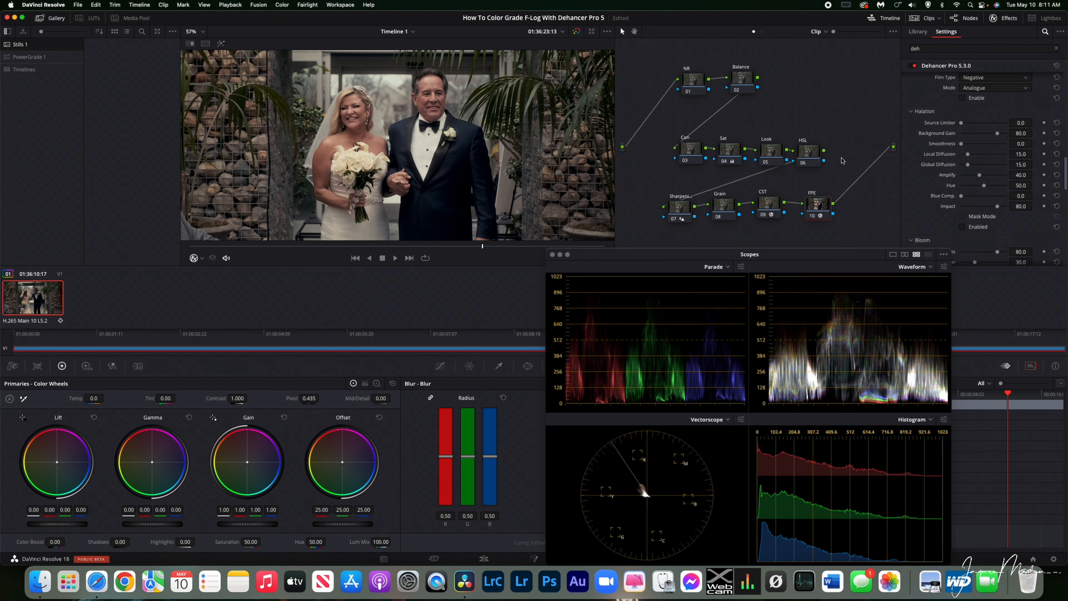
scroll(841, 159, "up", 1)
scroll(963, 110, "up", 4)
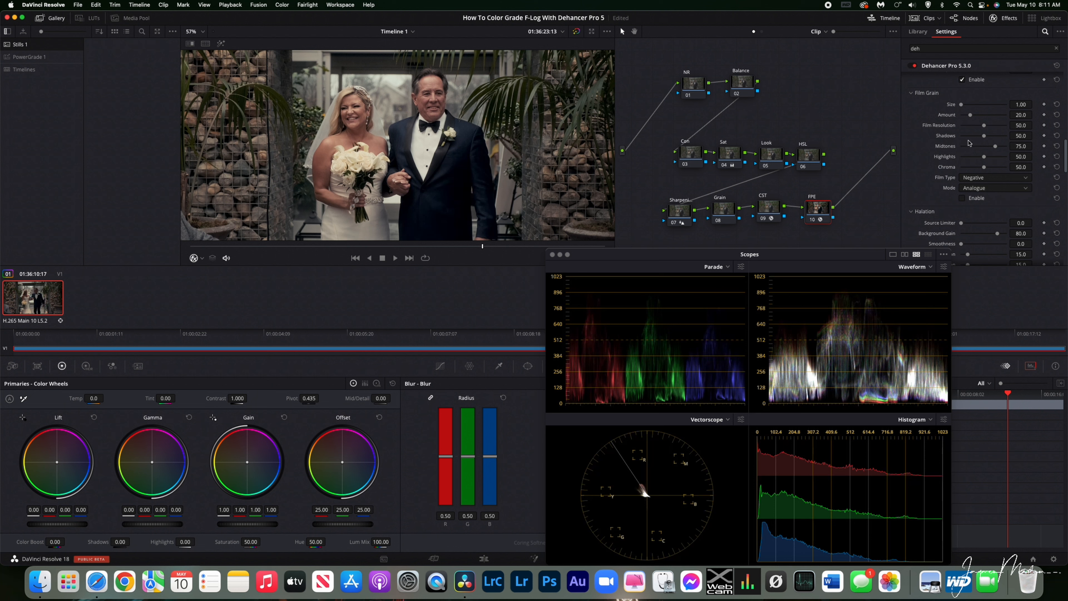
left_click(961, 198)
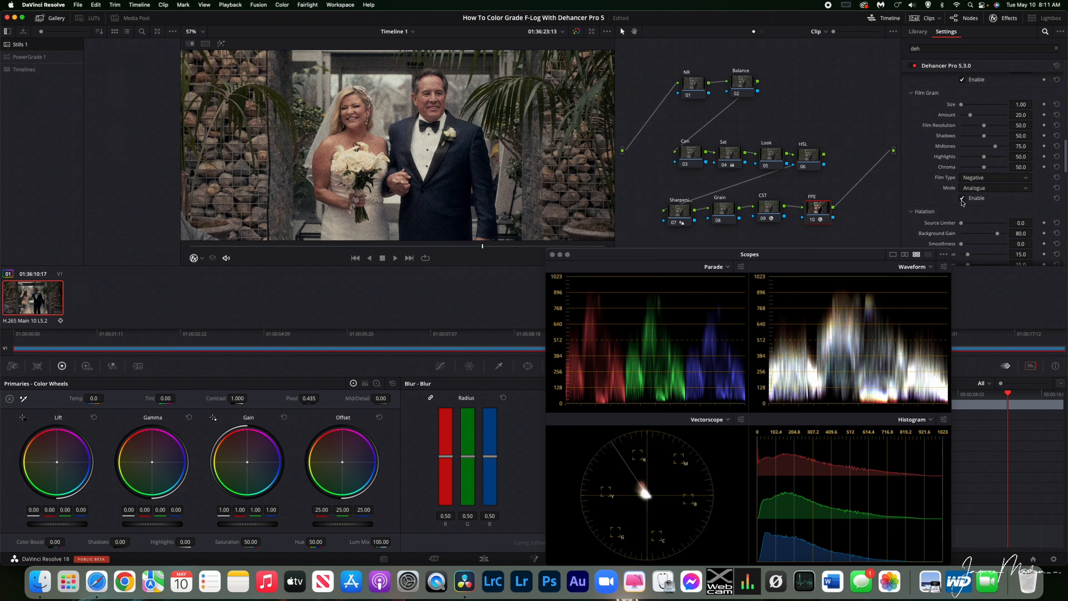
left_click(962, 198)
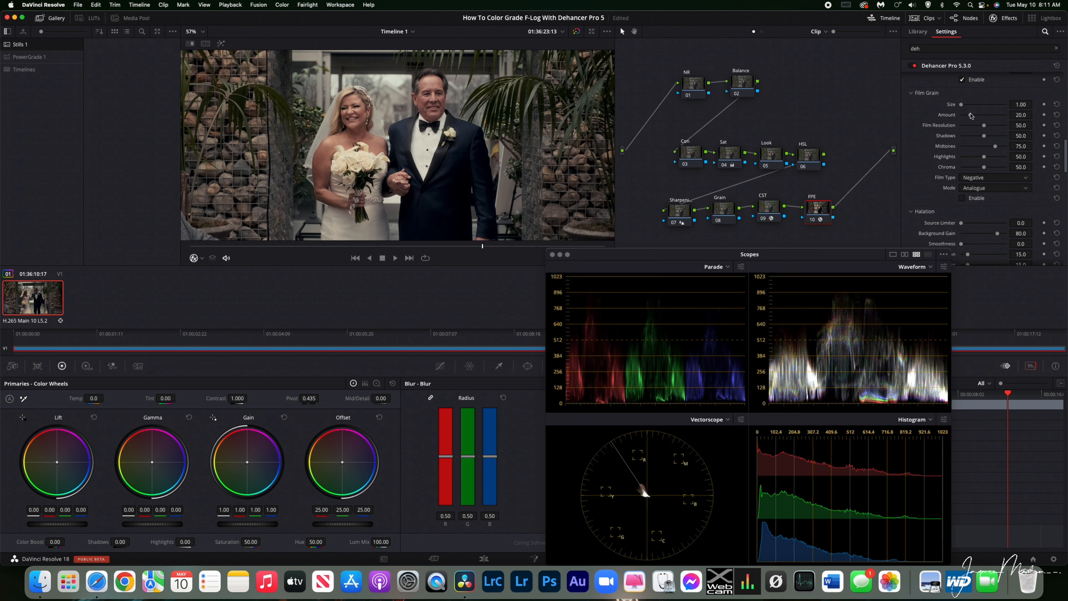
- Enable Film Grain with Amount, Shadows, Midtones, Highlights and Chroma at 0, and compare the enlarged image with and without it
left_click_drag(970, 115, 955, 168)
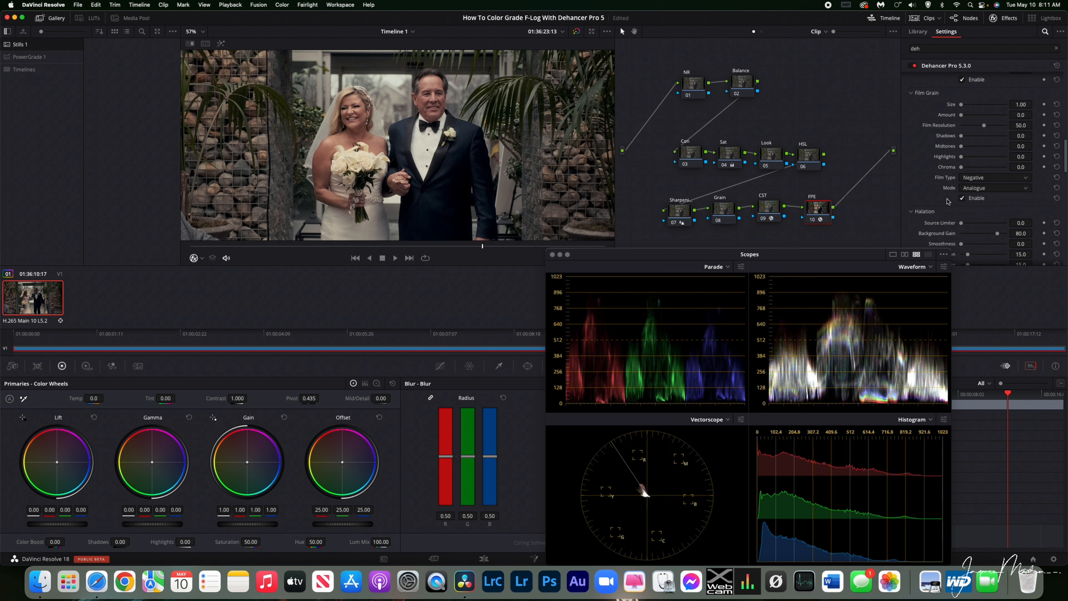
scroll(484, 112, "up", 3)
scroll(421, 103, "up", 6)
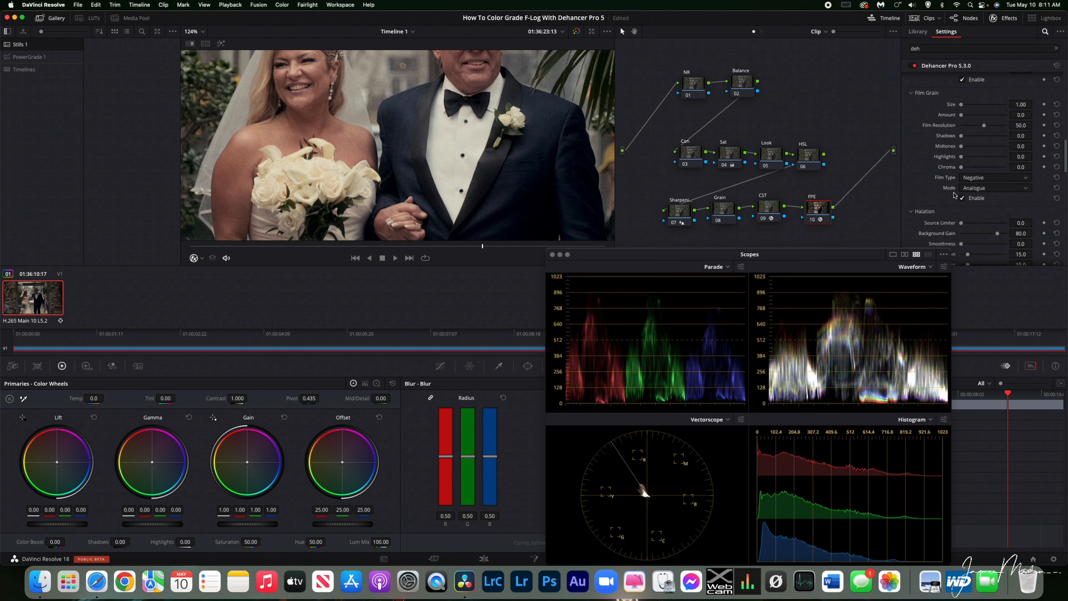
left_click(962, 199)
left_click(962, 199)
left_click(961, 199)
left_click(961, 199)
scroll(484, 108, "down", 3)
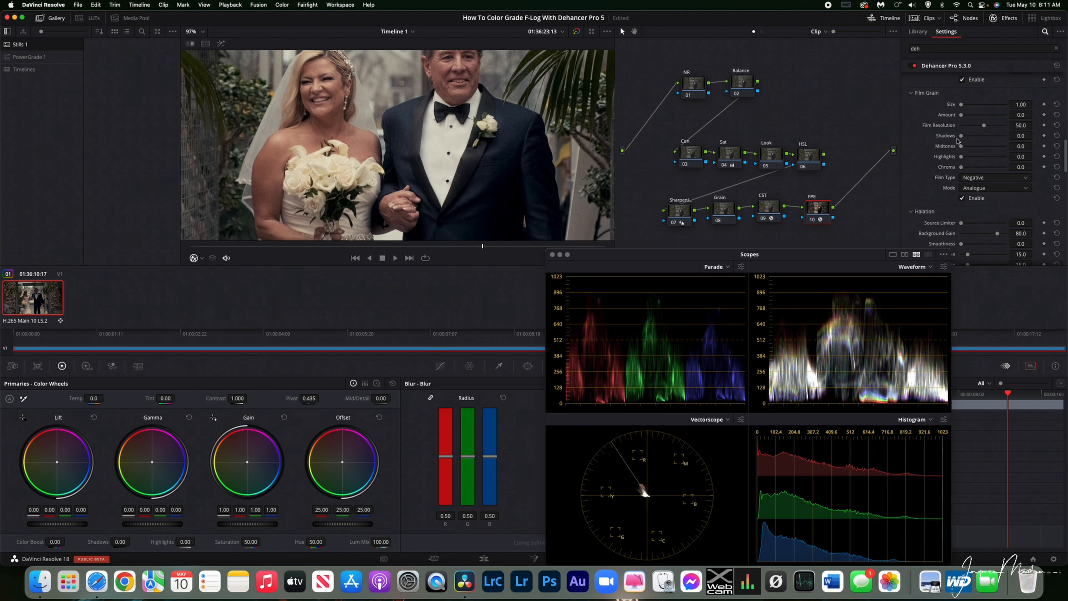
- Set the Film Grain Shadows, Midtones and Highlights to 1.9 each and check the result in the viewer
left_click_drag(962, 140, 961, 146)
left_click_drag(962, 157, 963, 158)
left_click_drag(963, 138, 961, 137)
scroll(482, 133, "down", 10)
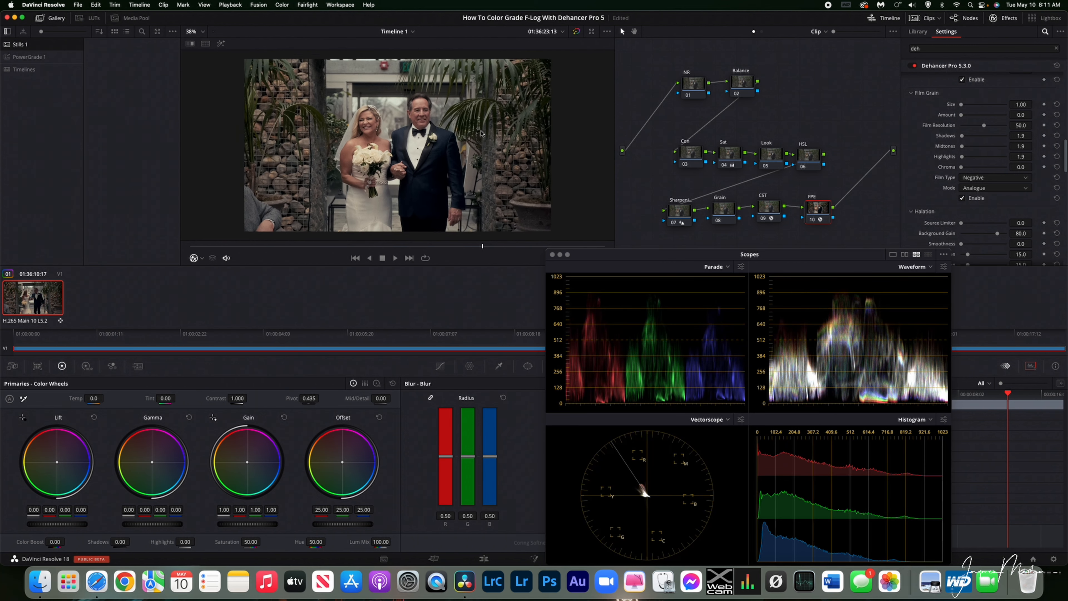
scroll(482, 133, "up", 5)
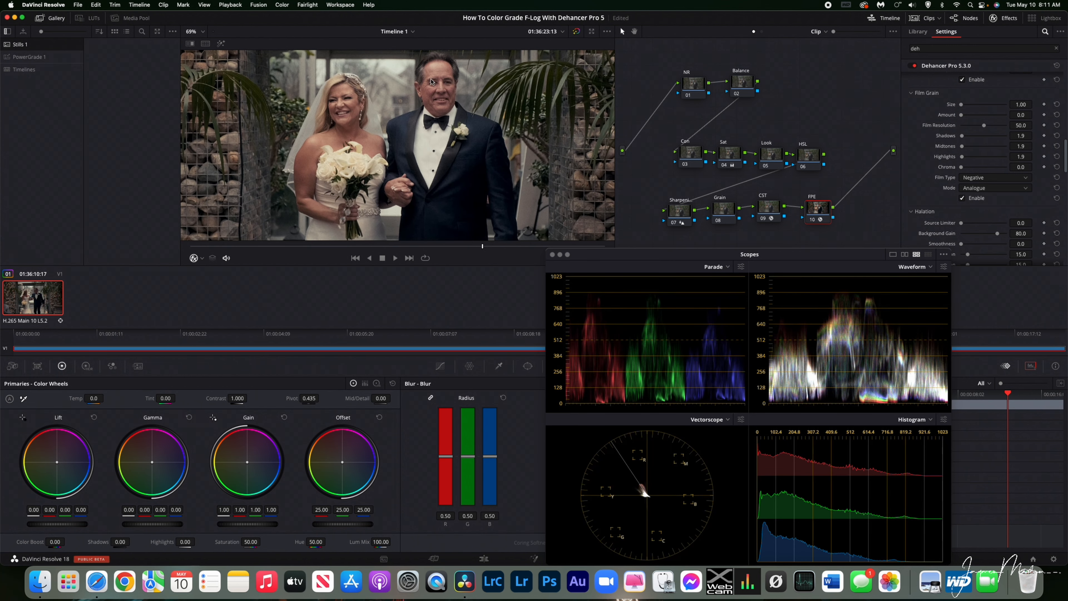
scroll(418, 143, "down", 5)
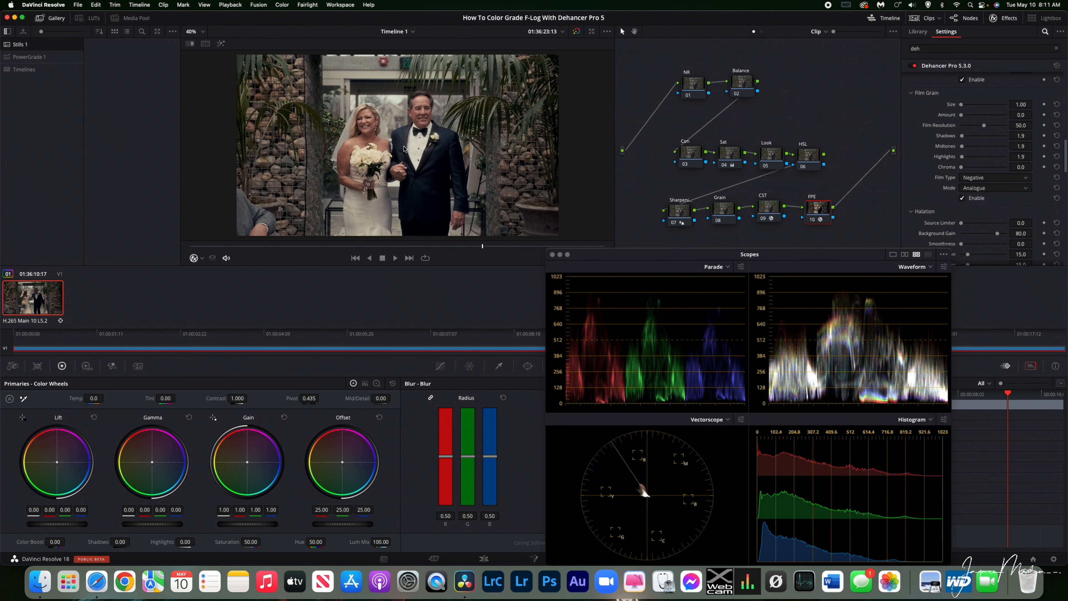
scroll(391, 120, "up", 1)
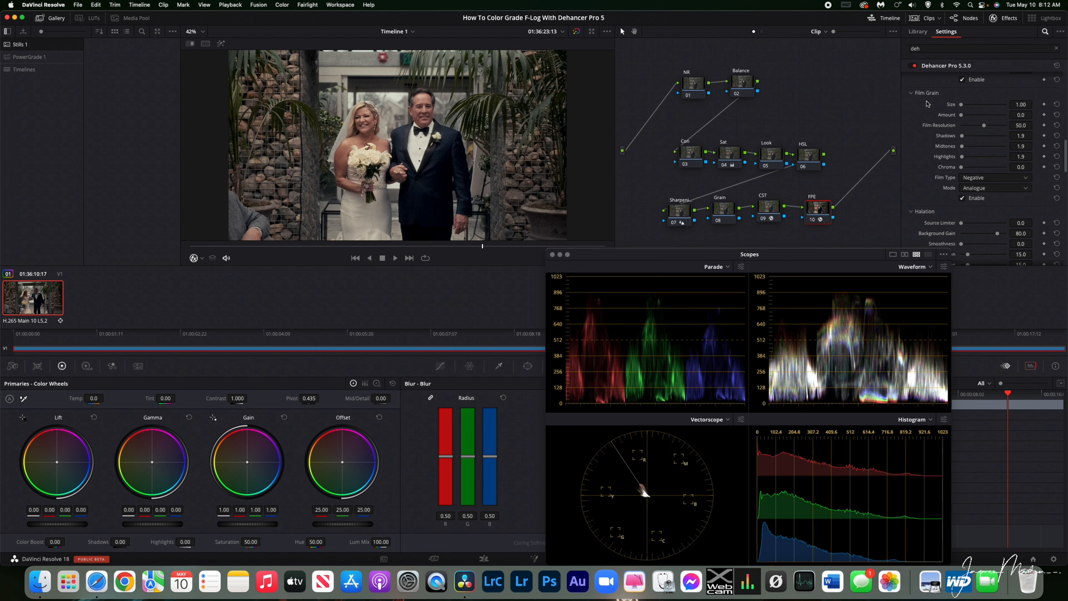
- Review Dehancer's Input, Film, Expand, Print and Color Head settings and browse the available film profiles
scroll(1009, 103, "down", 10)
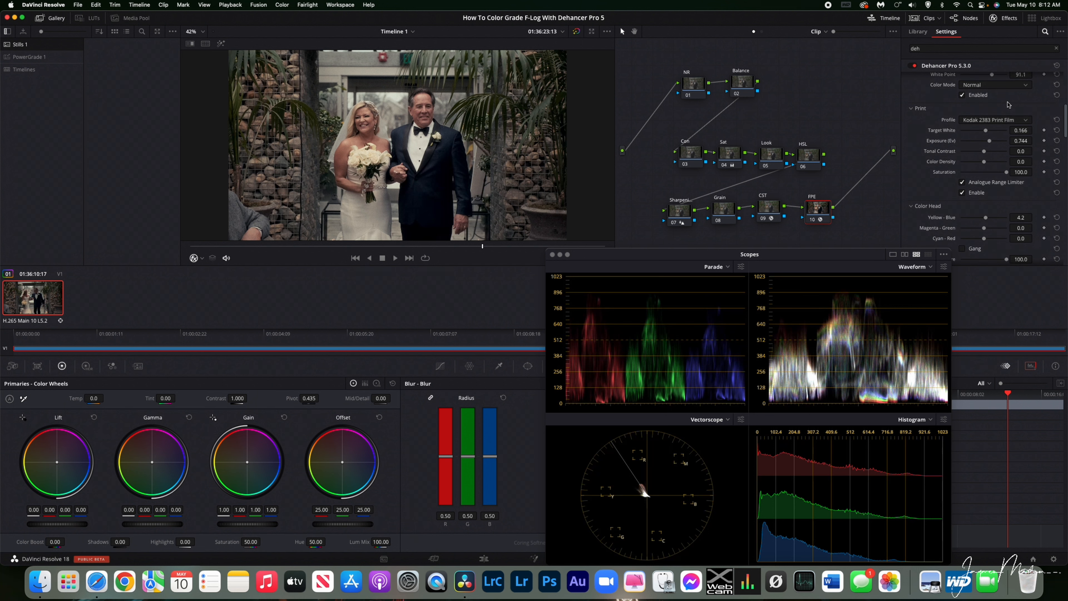
scroll(1008, 106, "up", 5)
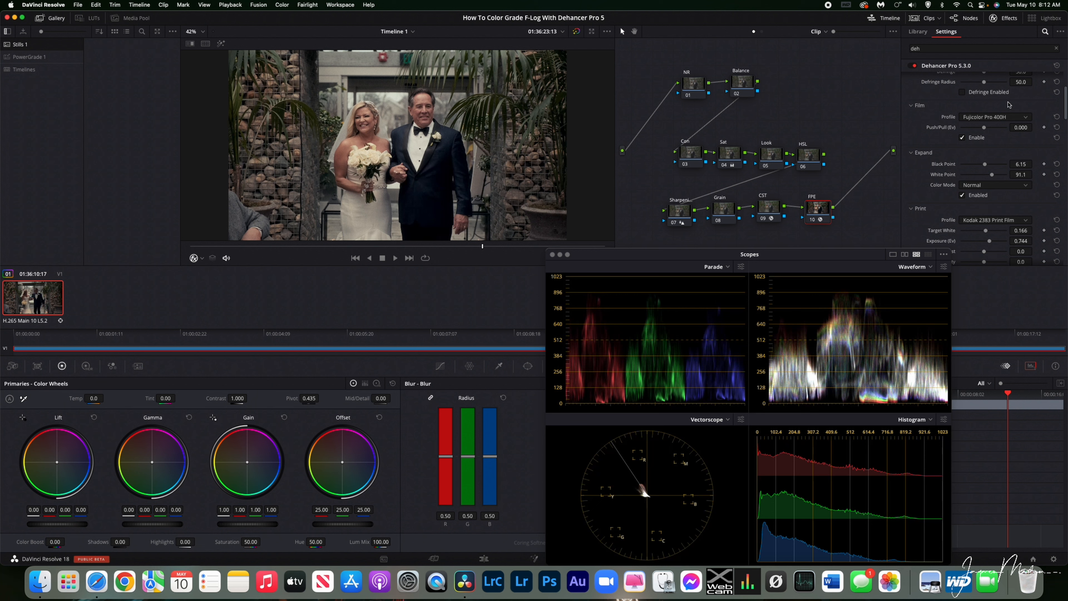
scroll(1008, 104, "down", 10)
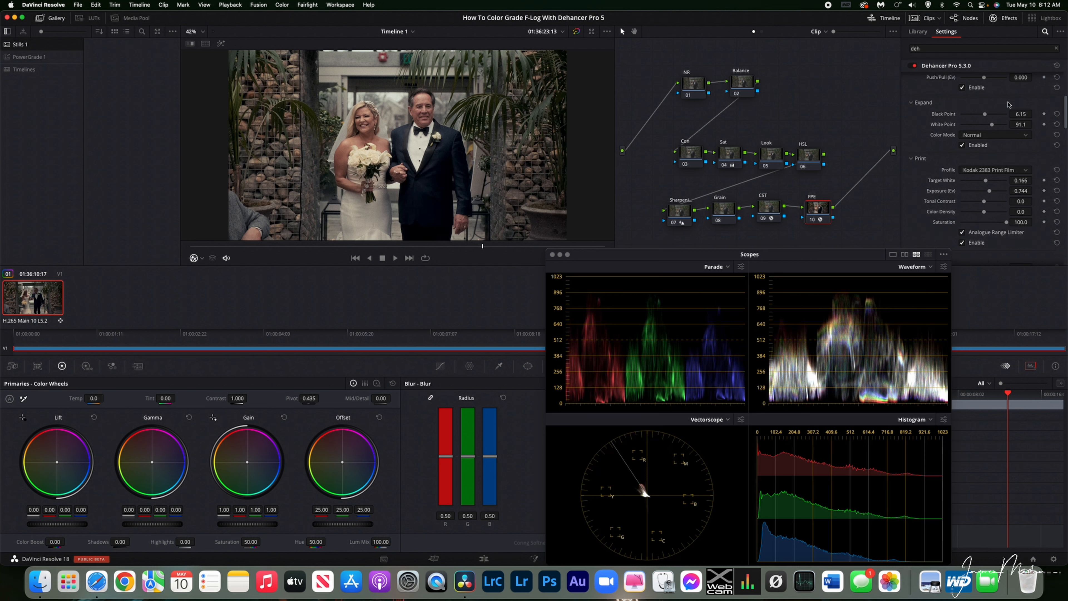
scroll(1008, 105, "up", 10)
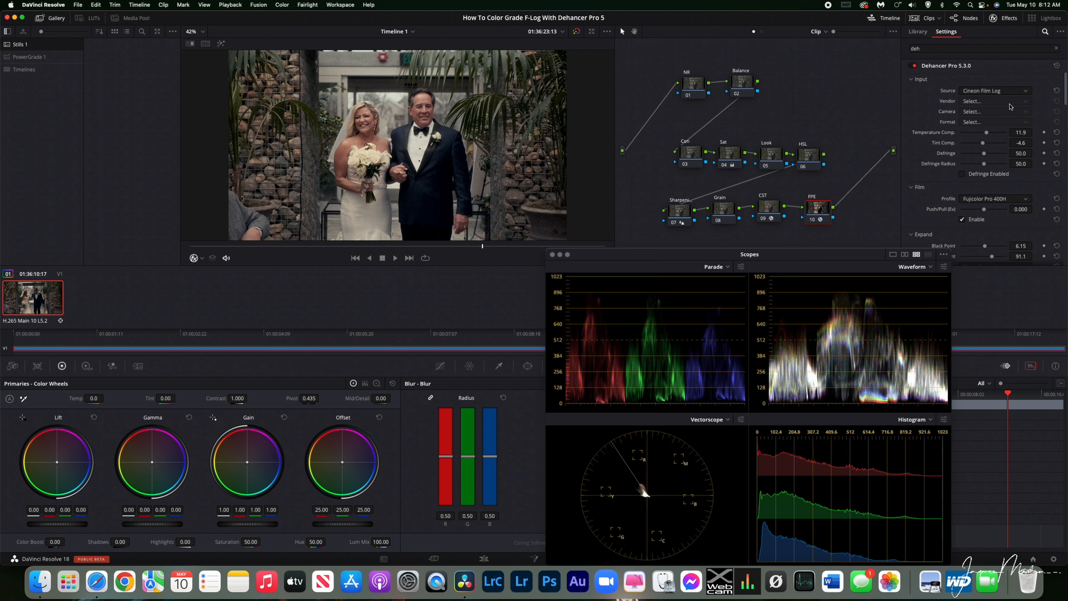
scroll(1025, 111, "down", 4)
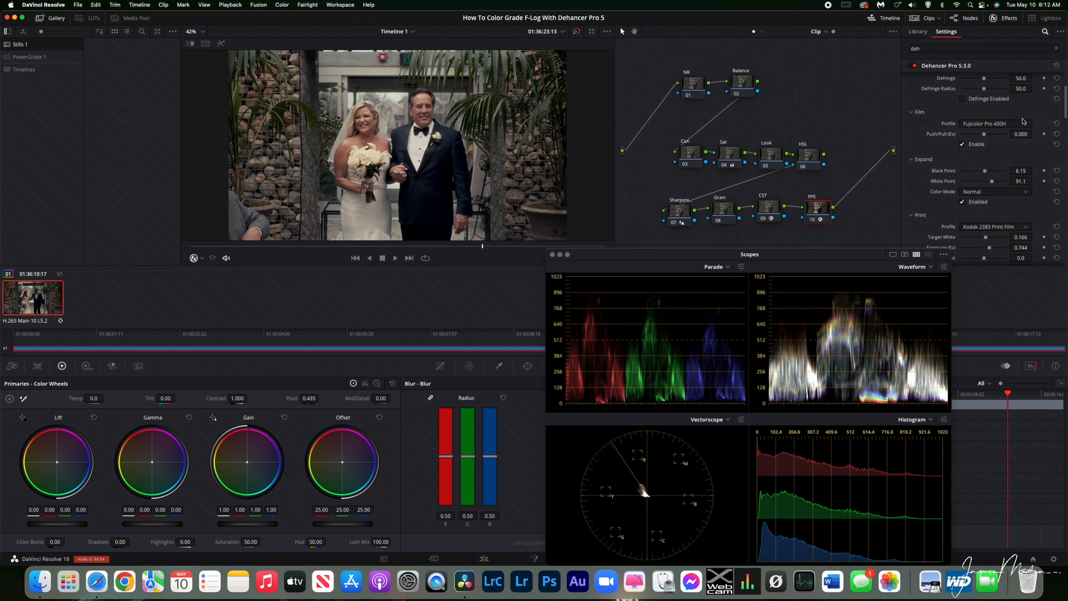
left_click(1022, 123)
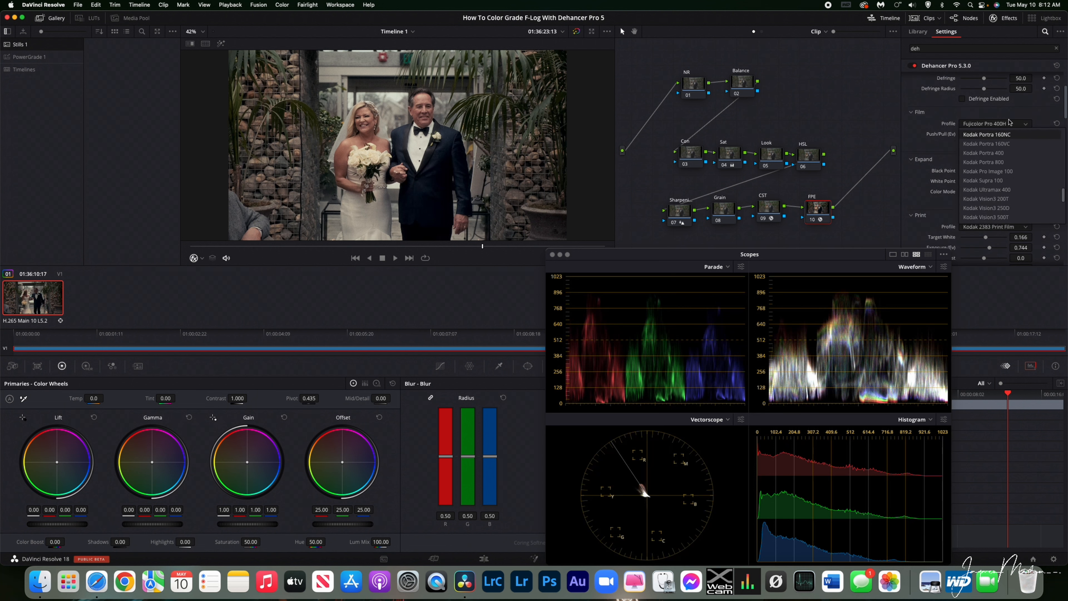
scroll(1012, 142, "up", 2)
scroll(1014, 143, "up", 1)
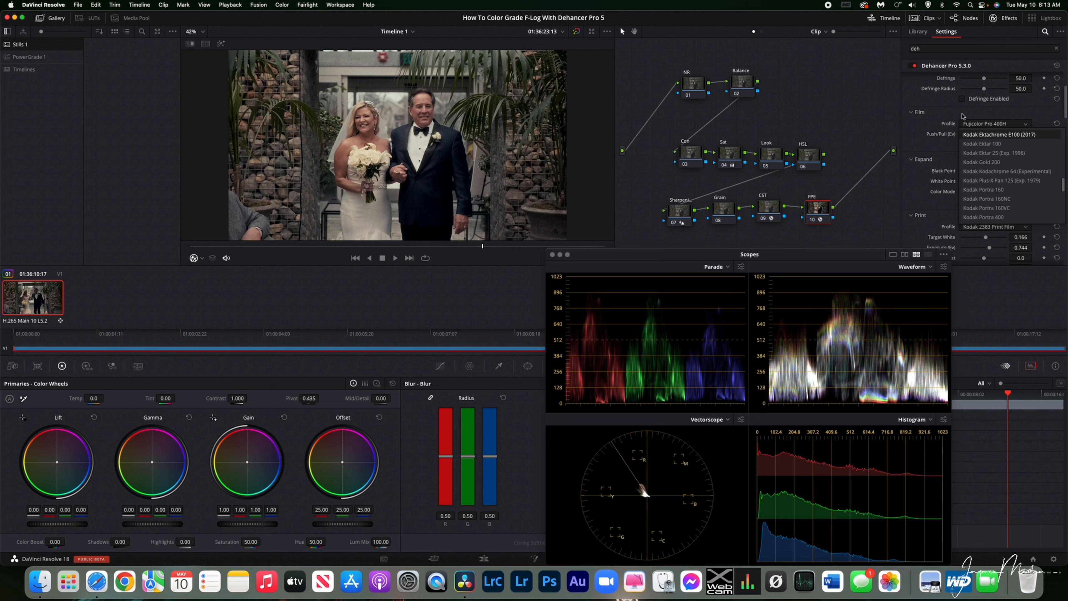
left_click(971, 112)
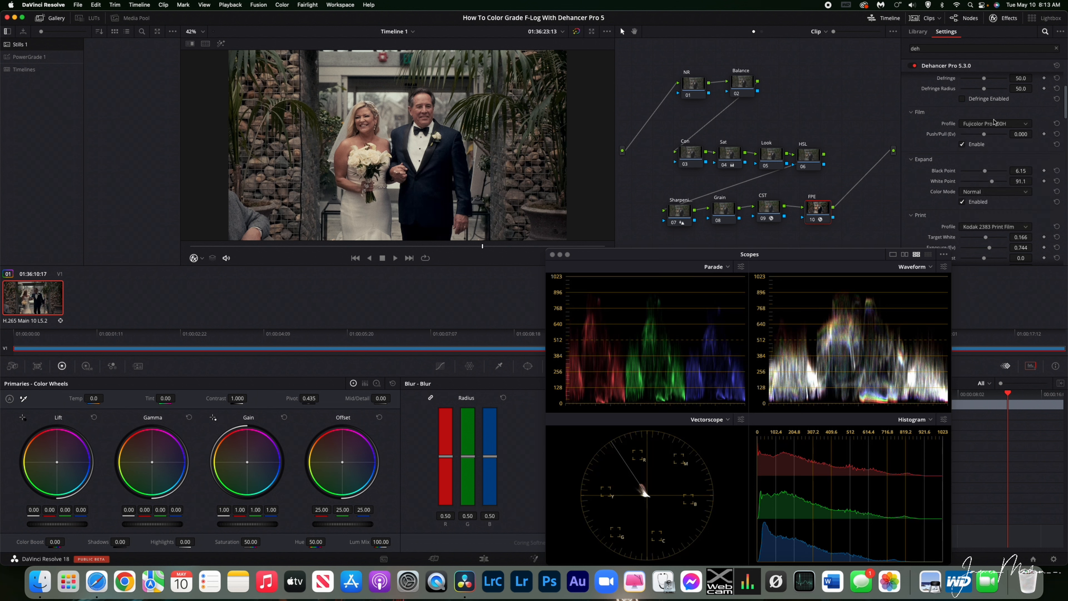